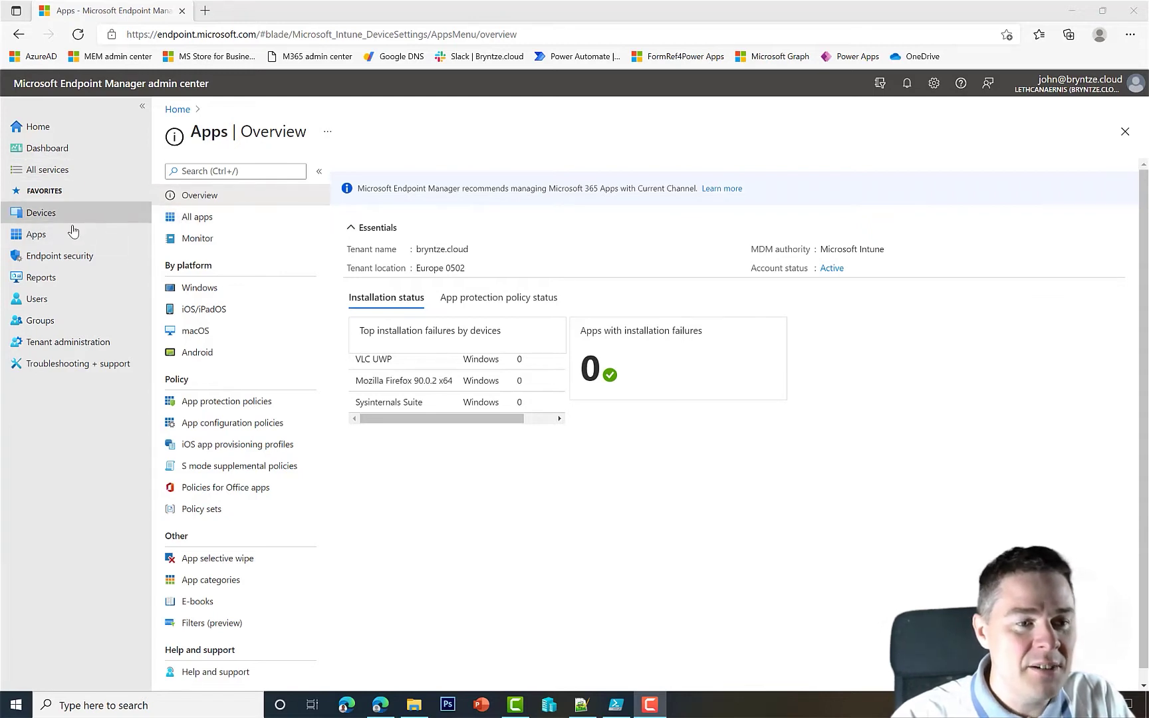
Open the Windows apps list from By platform in the Apps overview
{"action": "left_click", "coordinate": [198, 295]}
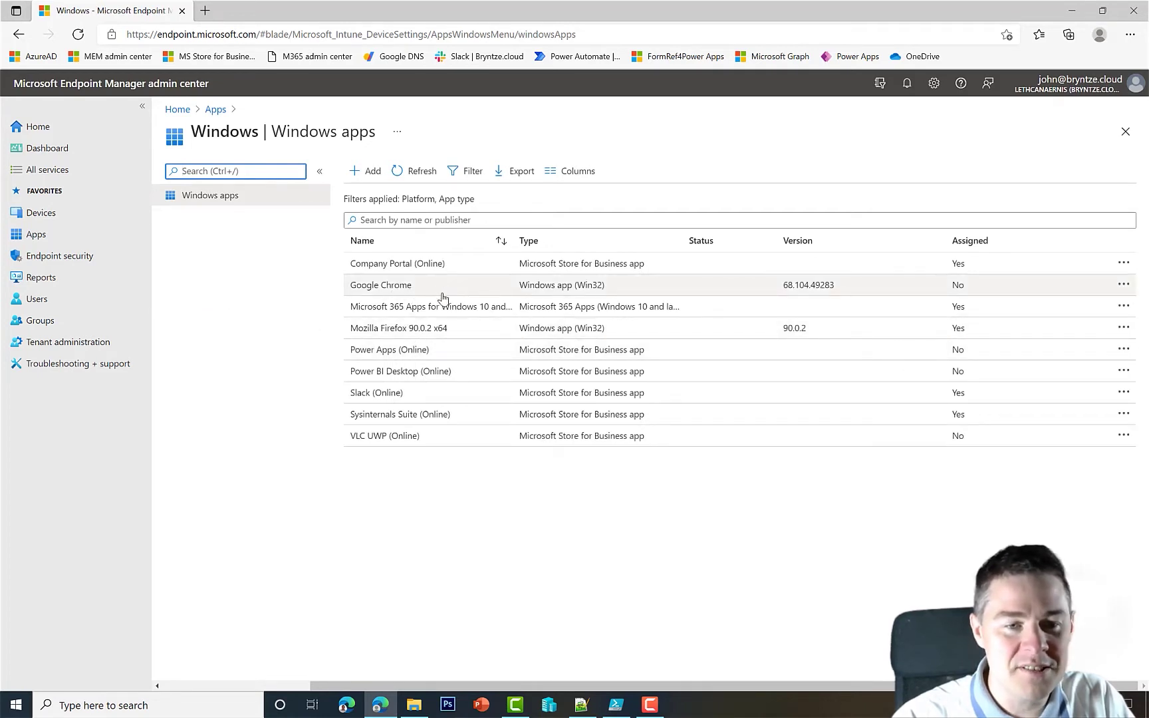
Add a new app with the Windows app (Win32) app type
{"action": "left_click", "coordinate": [370, 175]}
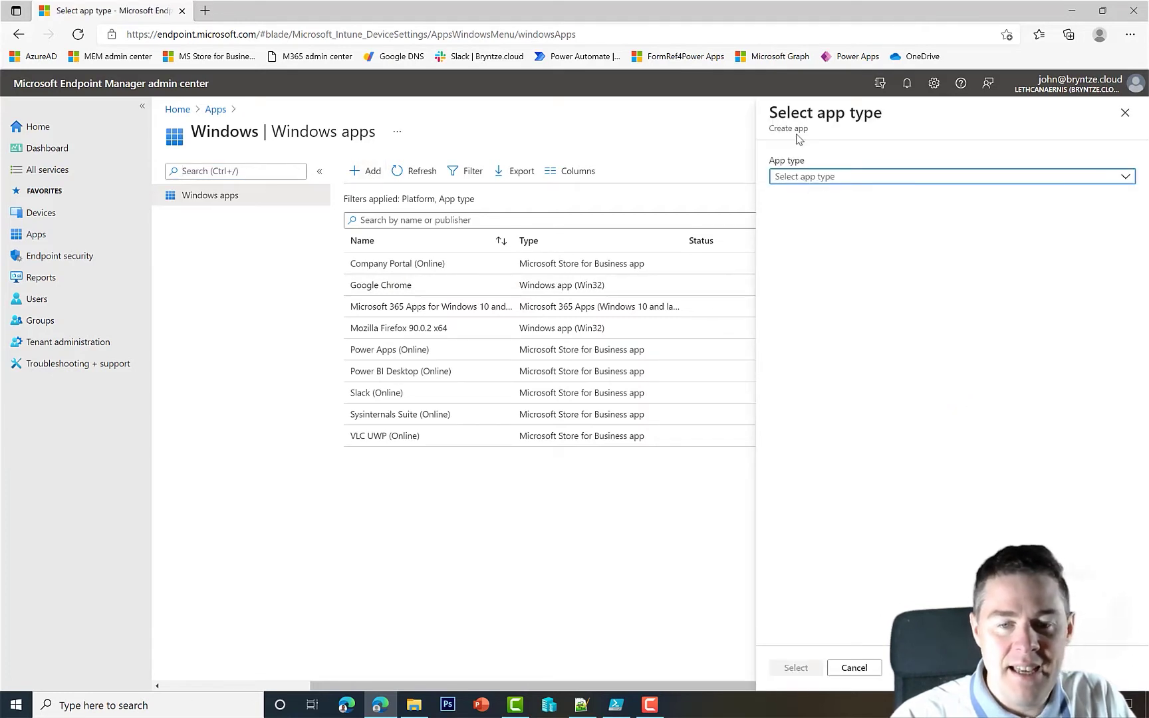
{"action": "left_click", "coordinate": [822, 183]}
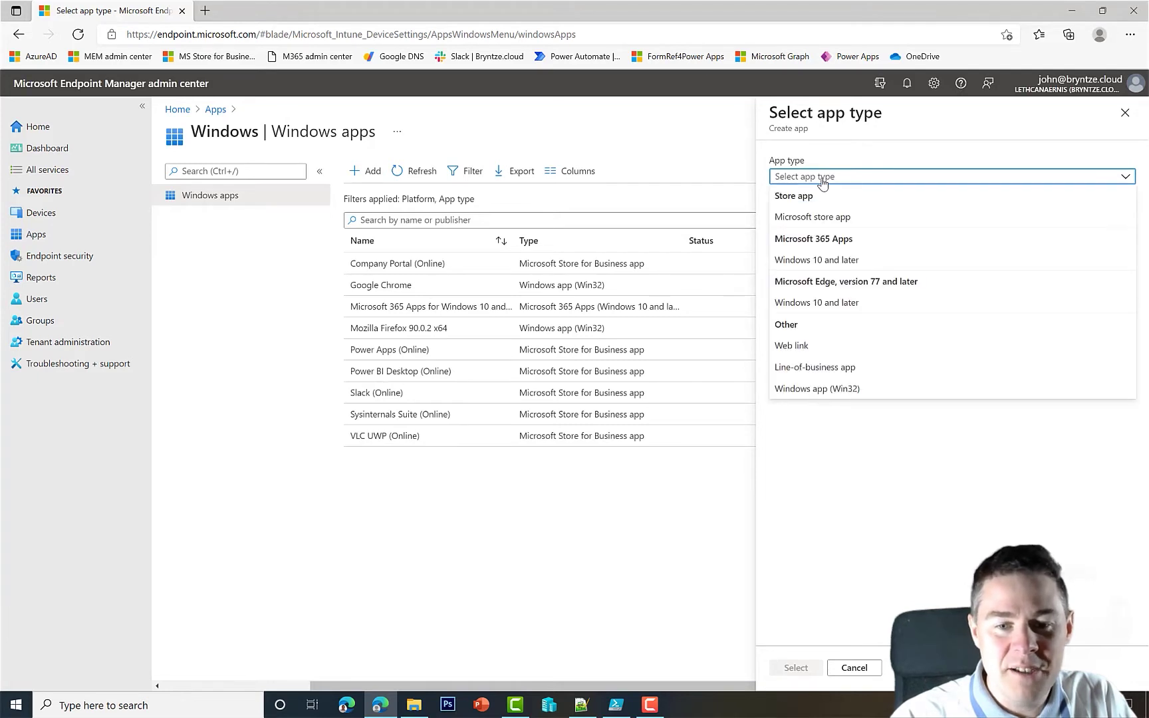
{"action": "left_click", "coordinate": [834, 391]}
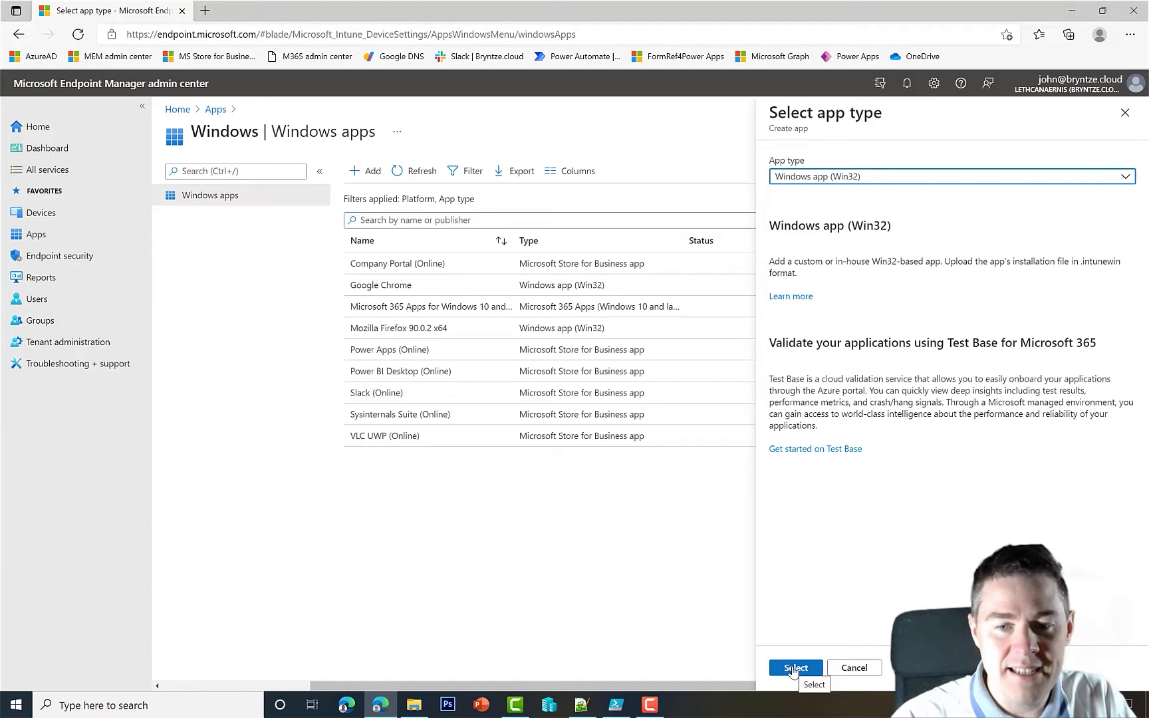
{"action": "left_click", "coordinate": [796, 668]}
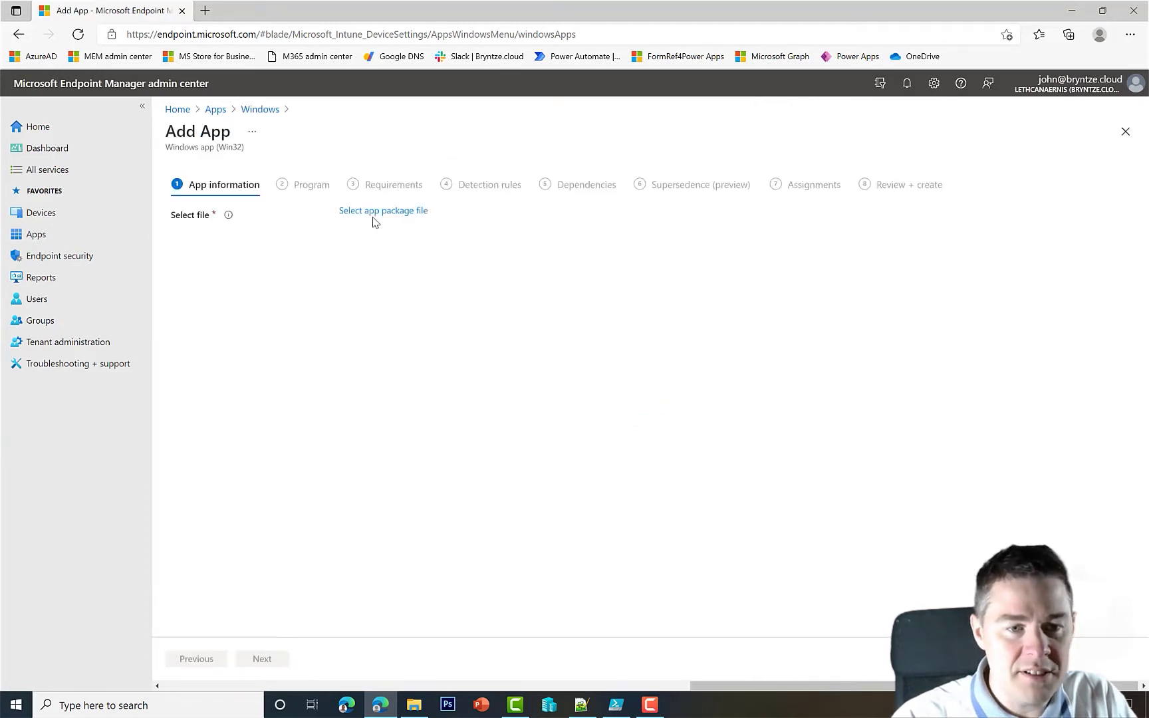
Load GoogleChromeStandaloneEnterprise64.intunewin from _Intune > GoogleChrome95.0.4638.54x64 > Output as the package
{"action": "left_click", "coordinate": [367, 211]}
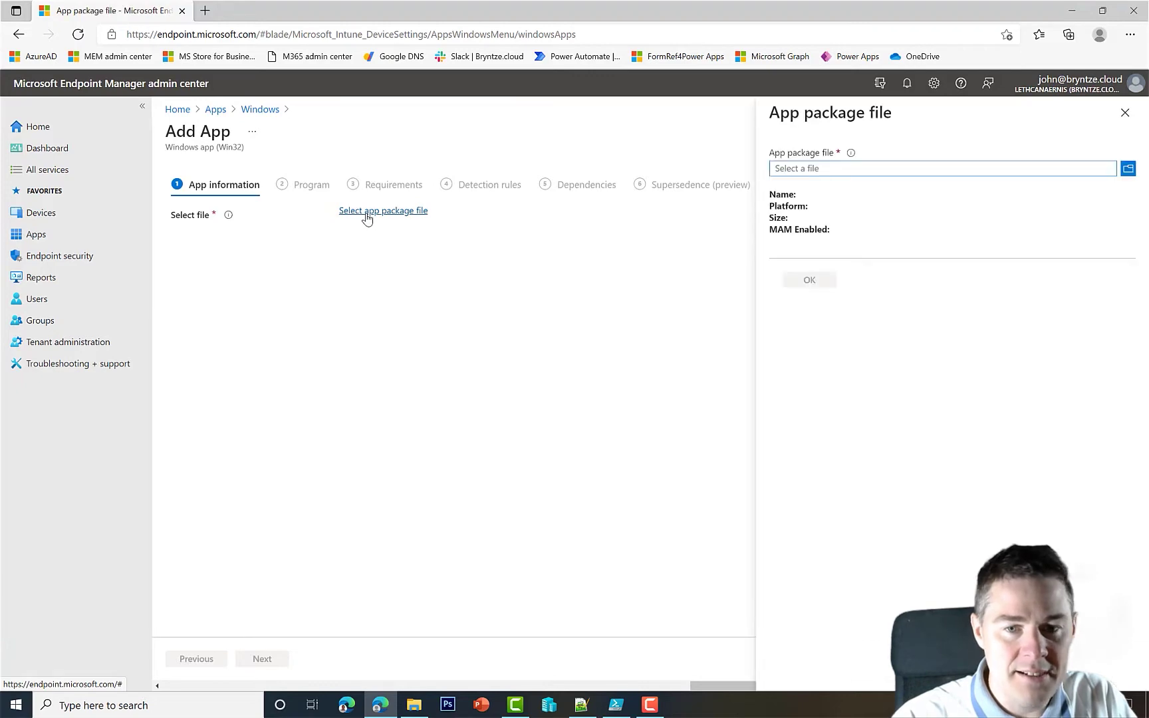
{"action": "left_click", "coordinate": [1129, 171]}
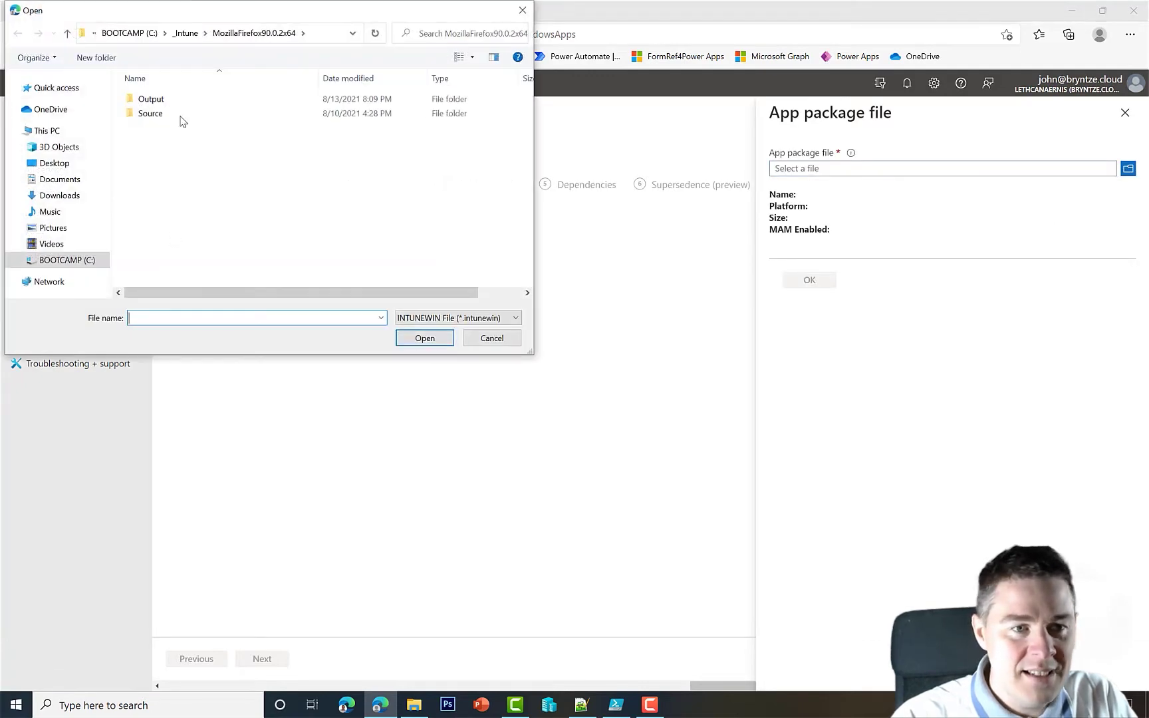
{"action": "left_click_drag", "start_coordinate": [231, 10], "coordinate": [335, 182]}
{"action": "left_click", "coordinate": [288, 207]}
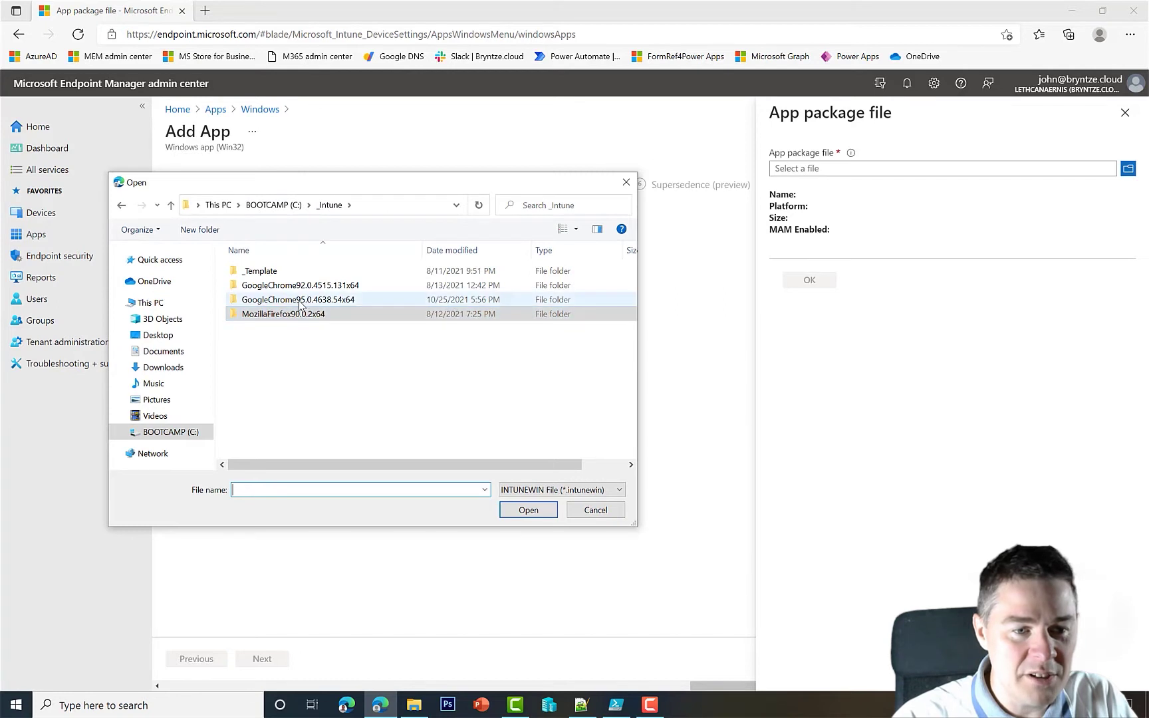
{"action": "double_click", "coordinate": [304, 300]}
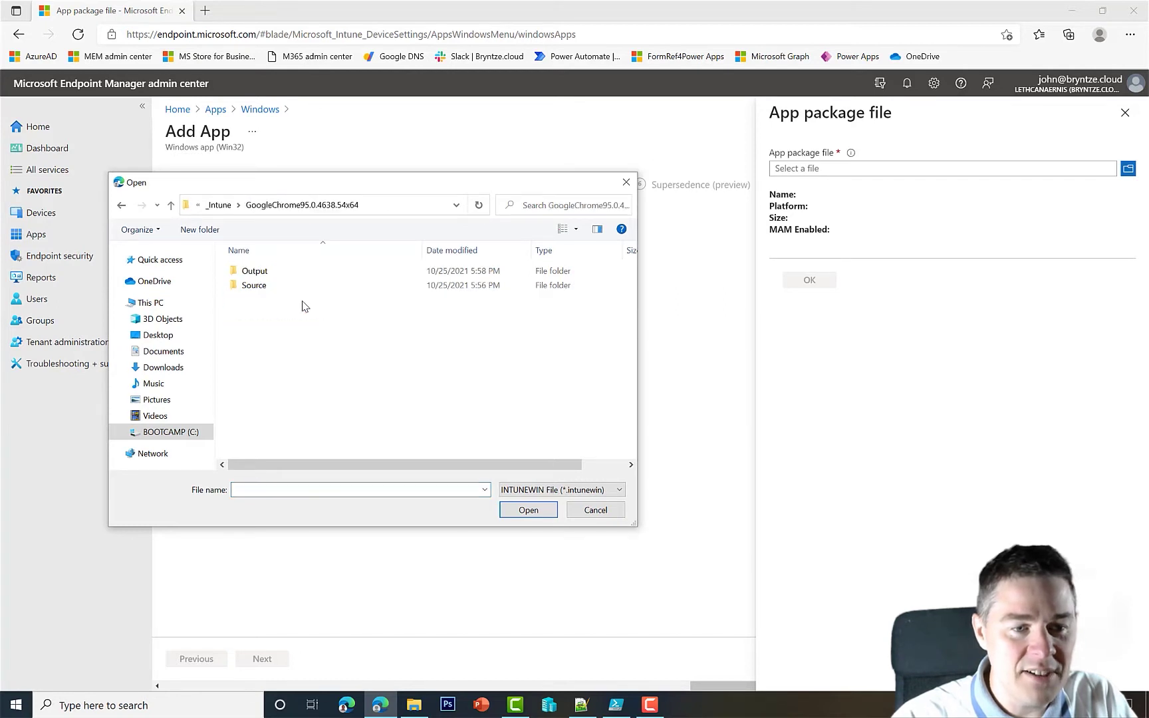
{"action": "double_click", "coordinate": [255, 271]}
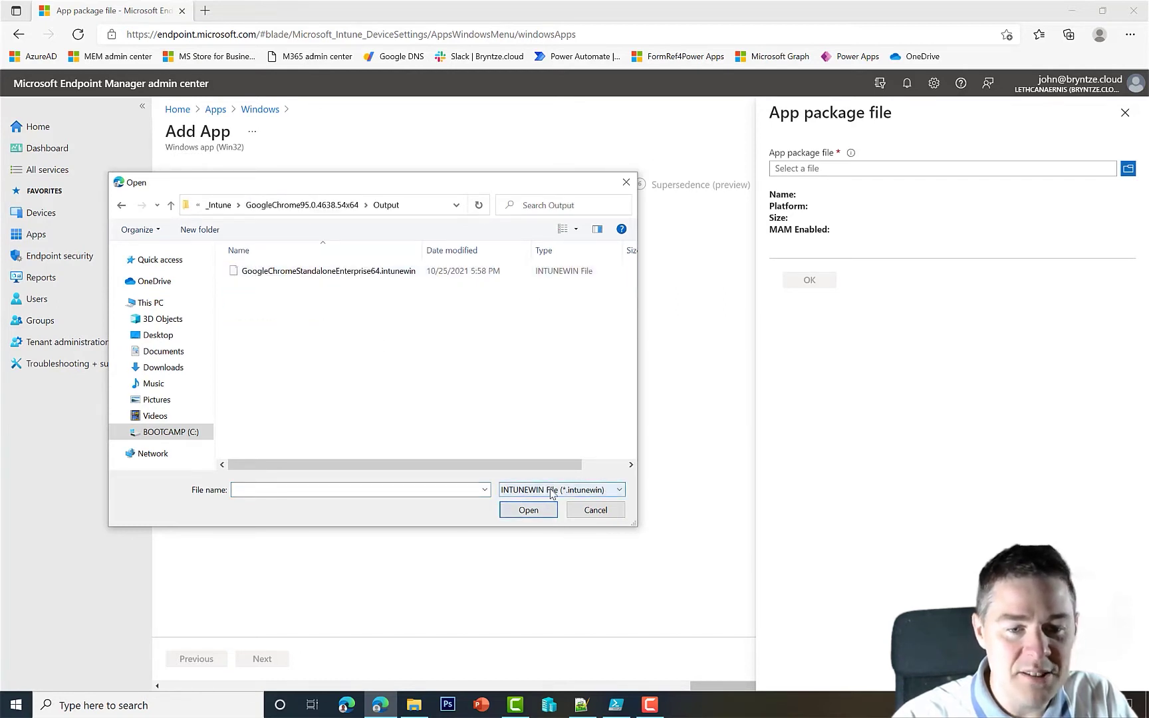
{"action": "double_click", "coordinate": [309, 274]}
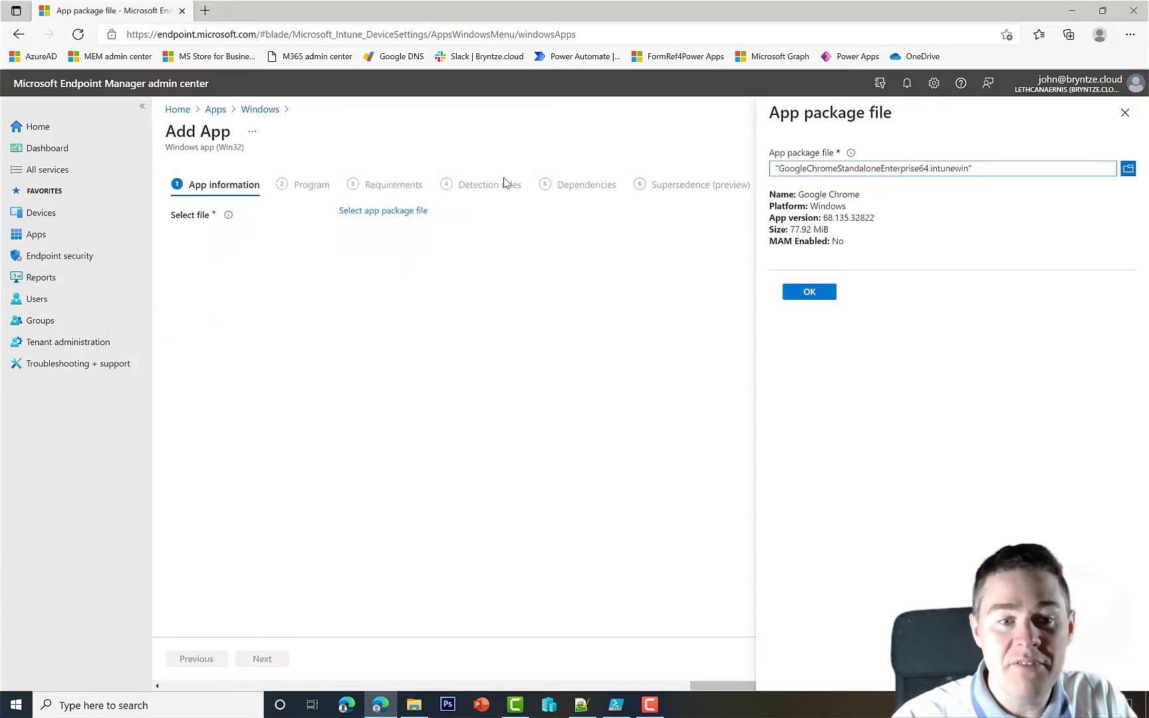
{"action": "left_click", "coordinate": [810, 293]}
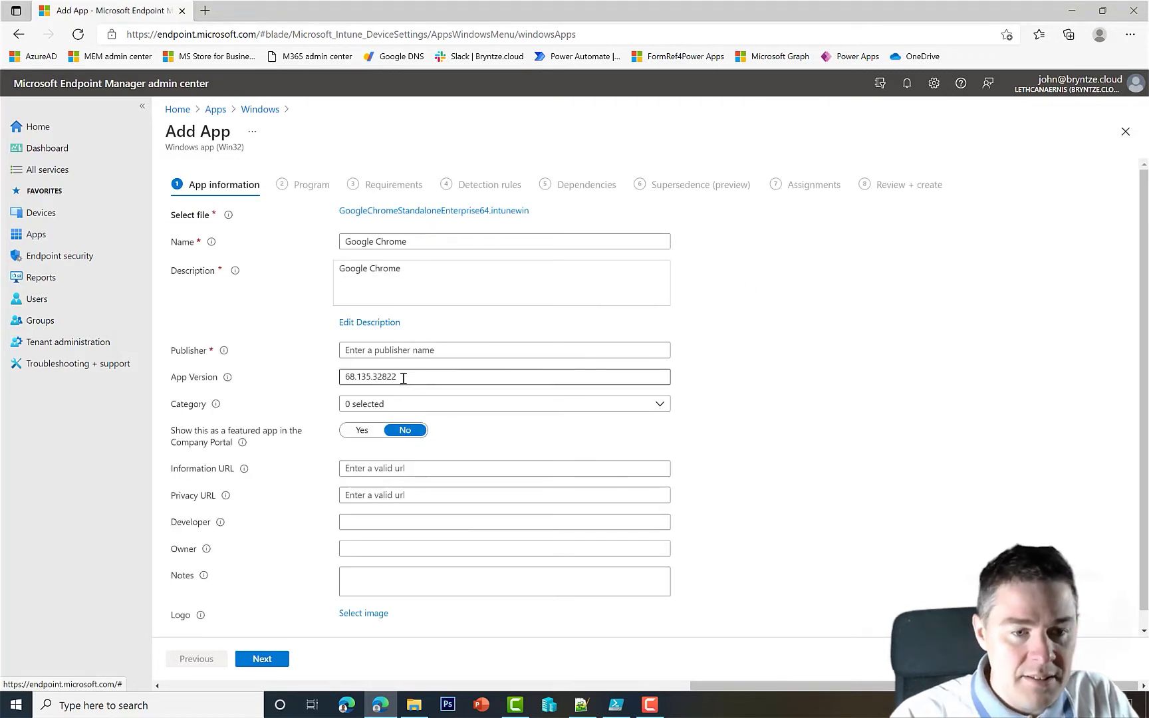
Replace App Version 68.135.32822 with 95.0.4638.54 from clipboard history
{"action": "left_click_drag", "start_coordinate": [401, 377], "coordinate": [307, 370]}
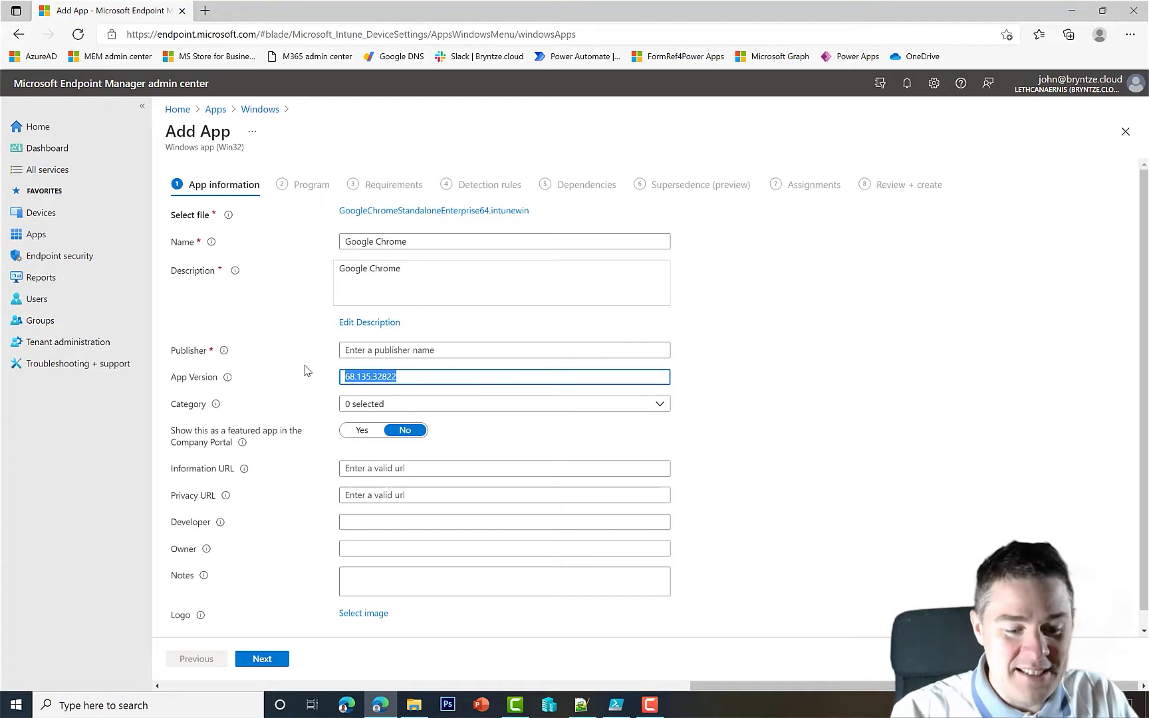
{"action": "key", "text": "BackSpace"}
{"action": "key", "text": "super+v"}
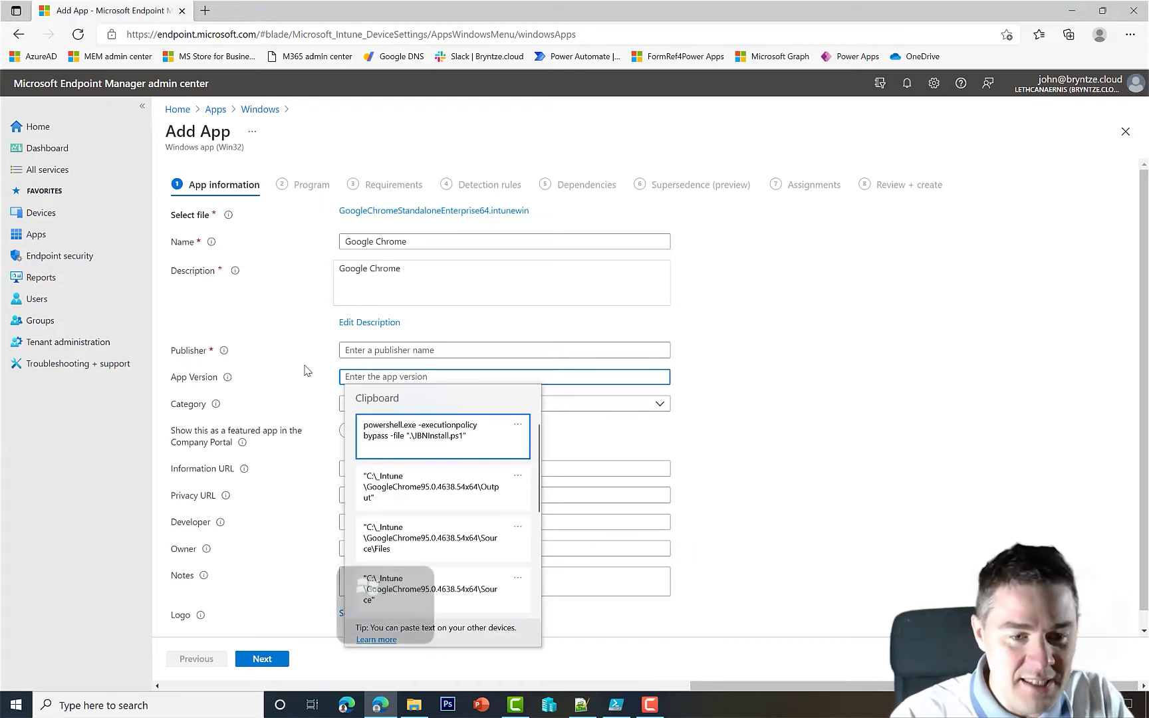
{"action": "scroll", "coordinate": [542, 495], "scroll_direction": "down", "scroll_amount": 3}
{"action": "scroll", "coordinate": [538, 505], "scroll_direction": "down", "scroll_amount": 3}
{"action": "left_click", "coordinate": [418, 549]}
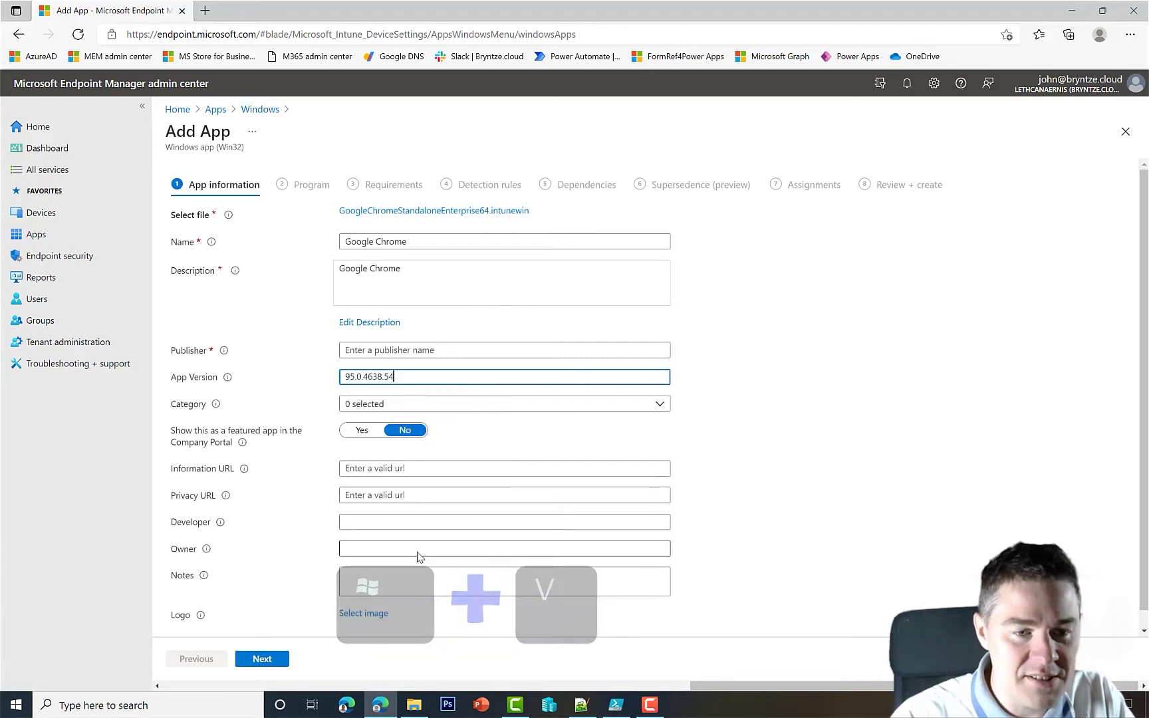
Rename the app to 'Google Chrome 95.0.4638.54 x64' by reusing the copied version
{"action": "left_click_drag", "start_coordinate": [407, 378], "coordinate": [318, 387]}
{"action": "key", "text": "ctrl+c"}
{"action": "left_click", "coordinate": [439, 240]}
{"action": "key", "text": "ctrl+v"}
{"action": "type", "text": "x64"}
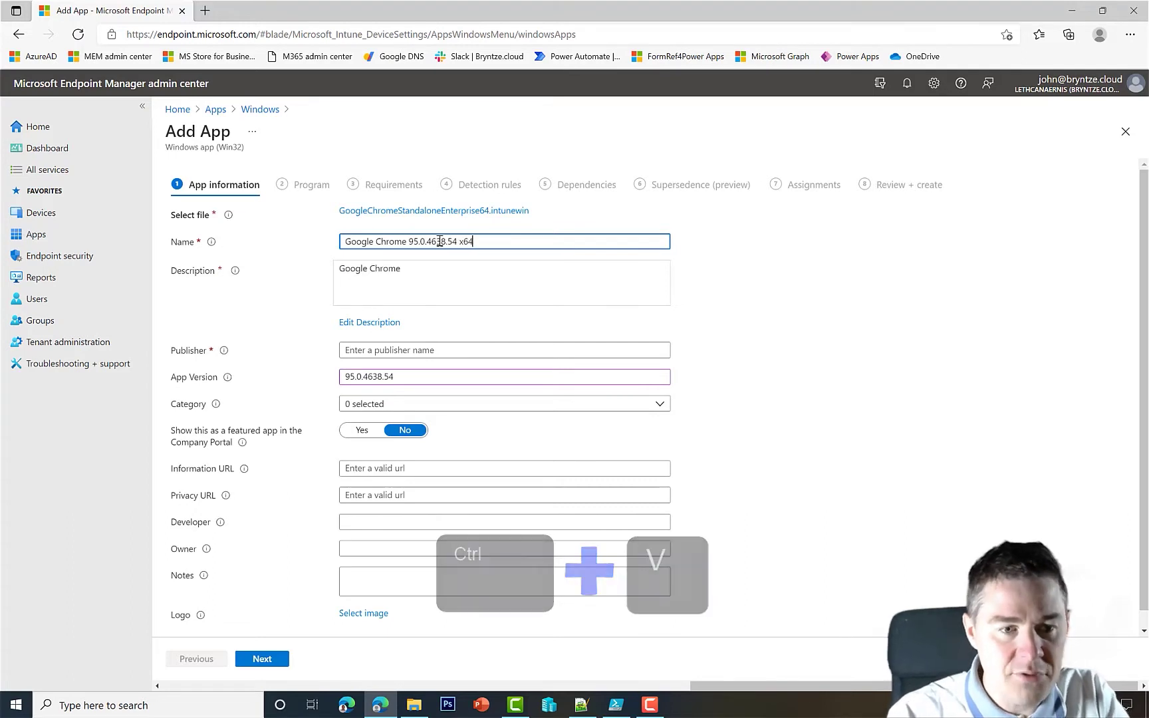
Edit the description to 'JBN Browser **Google Chrome**' so Google Chrome appears bold
{"action": "left_click", "coordinate": [373, 322]}
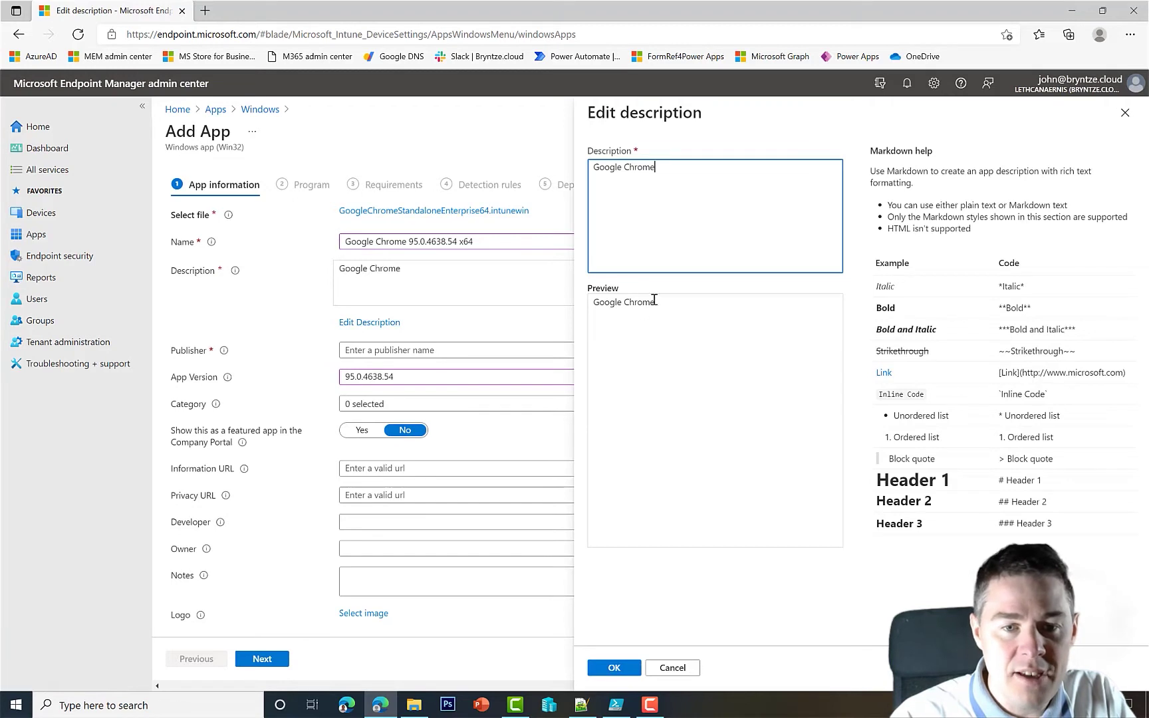
{"action": "left_click_drag", "start_coordinate": [682, 177], "coordinate": [582, 157]}
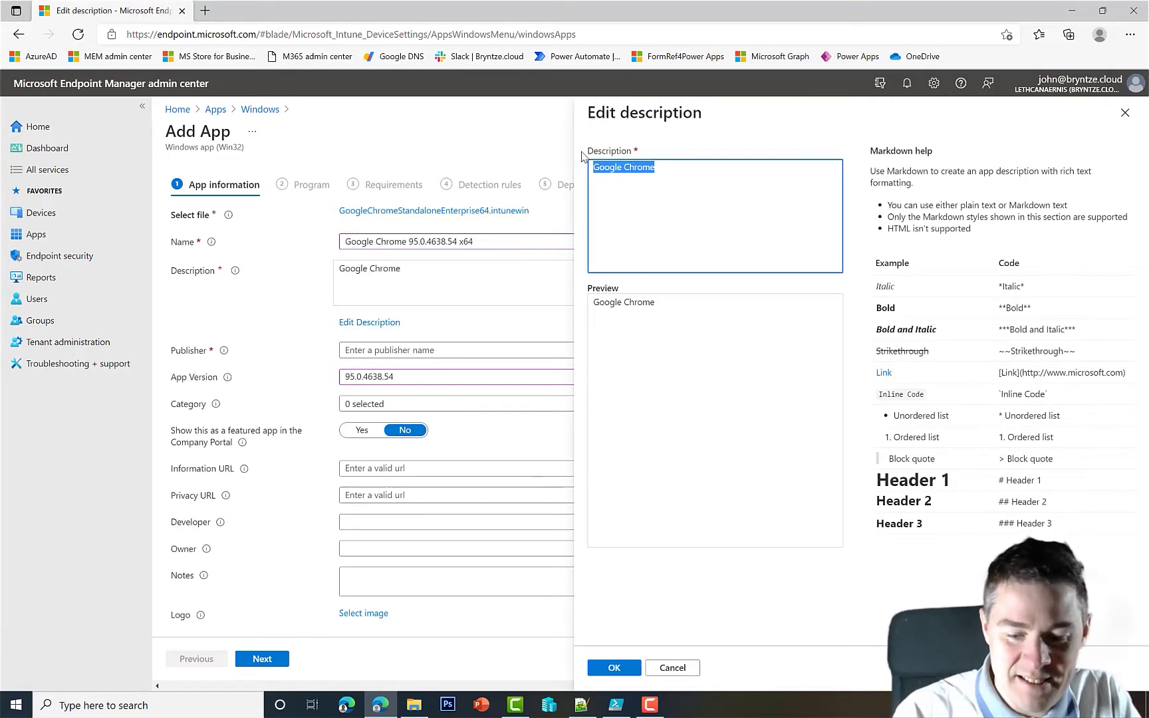
{"action": "key", "text": "Left"}
{"action": "type", "text": "JBN "}
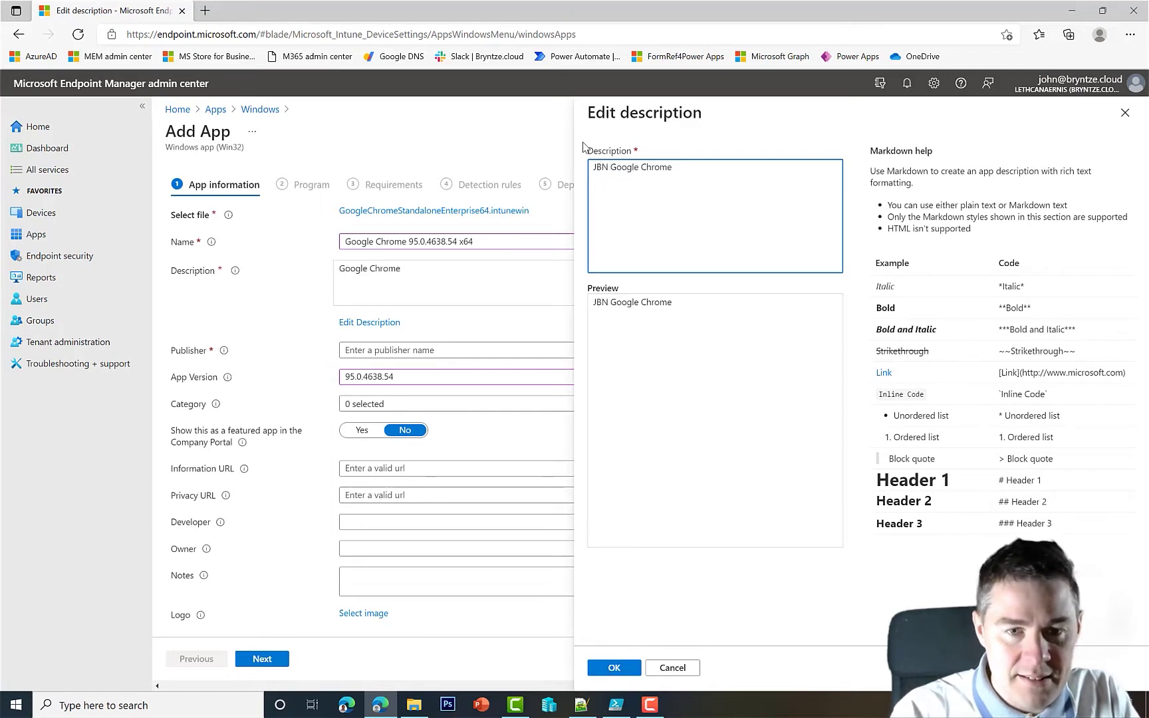
{"action": "type", "text": "Brows"}
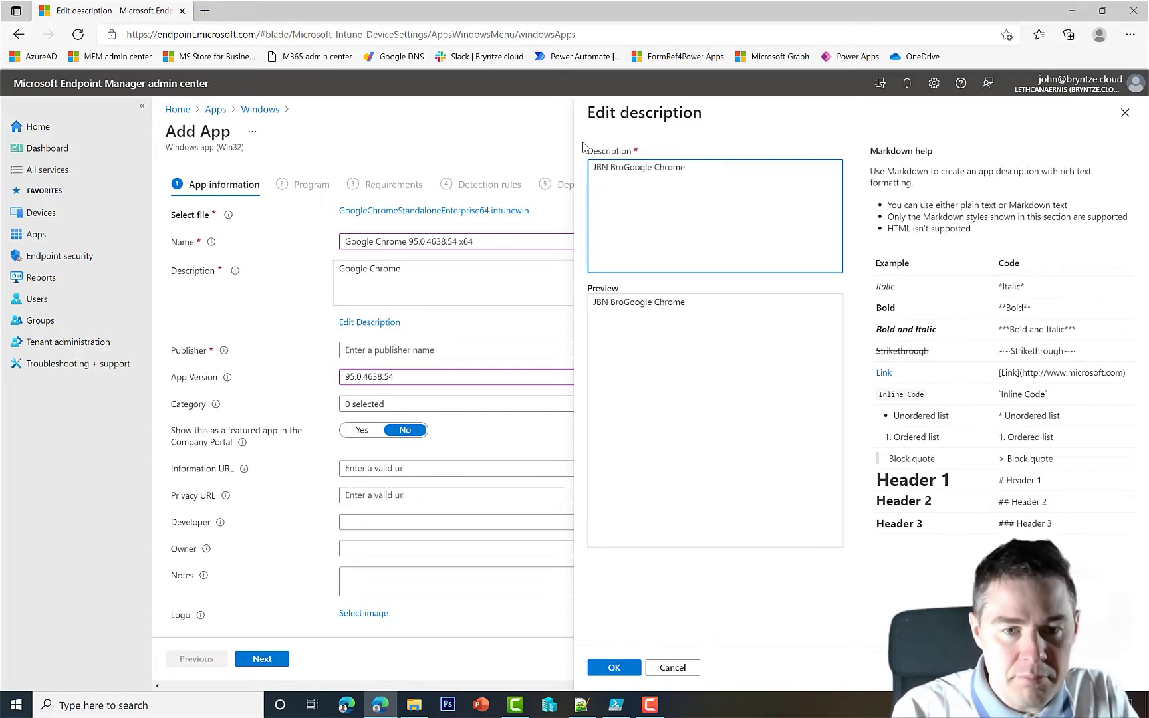
{"action": "type", "text": "er "}
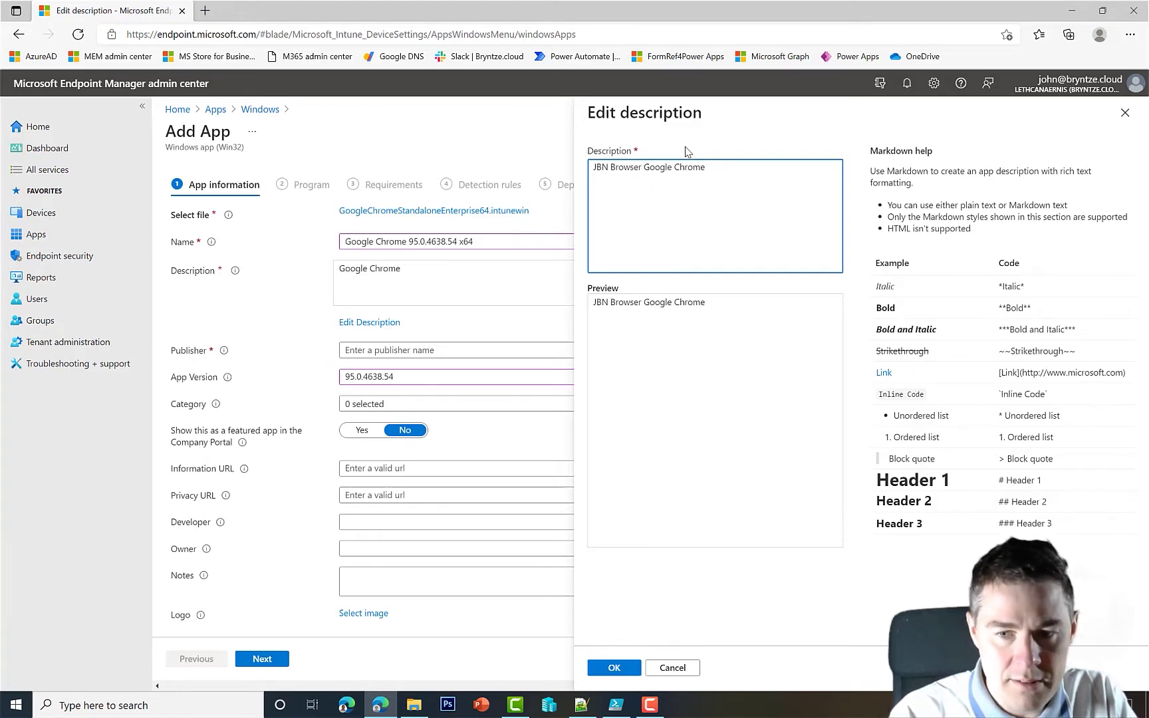
{"action": "type", "text": "**Google Chrome"}
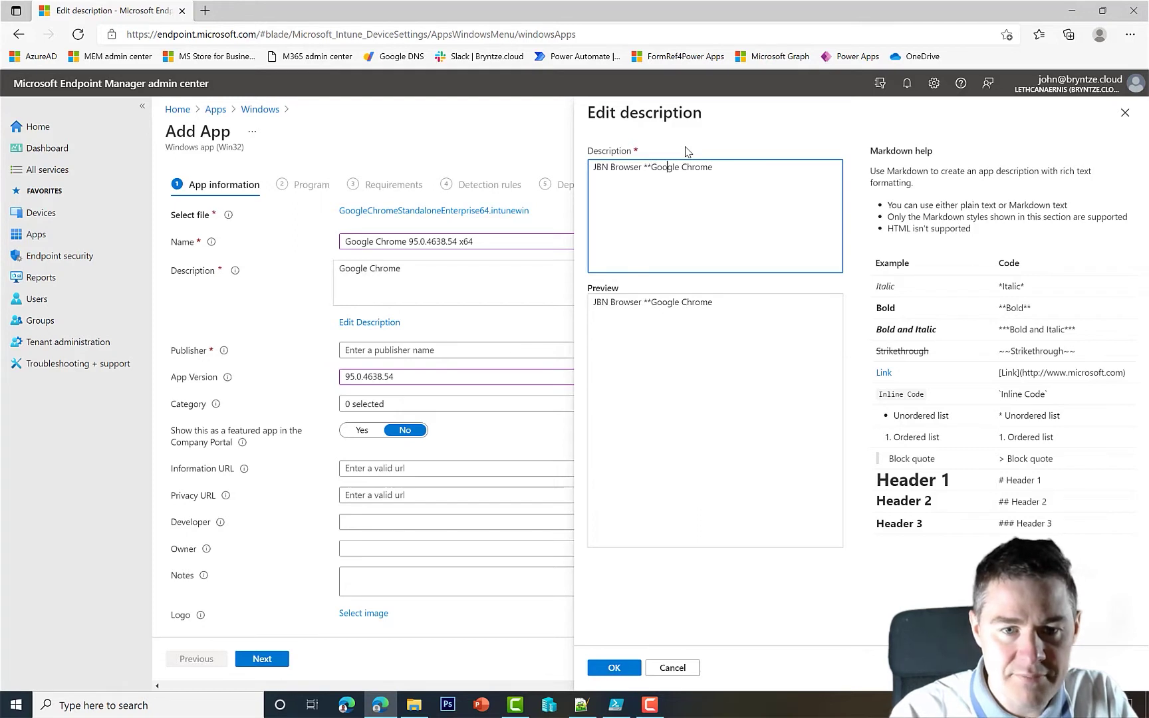
{"action": "type", "text": "**"}
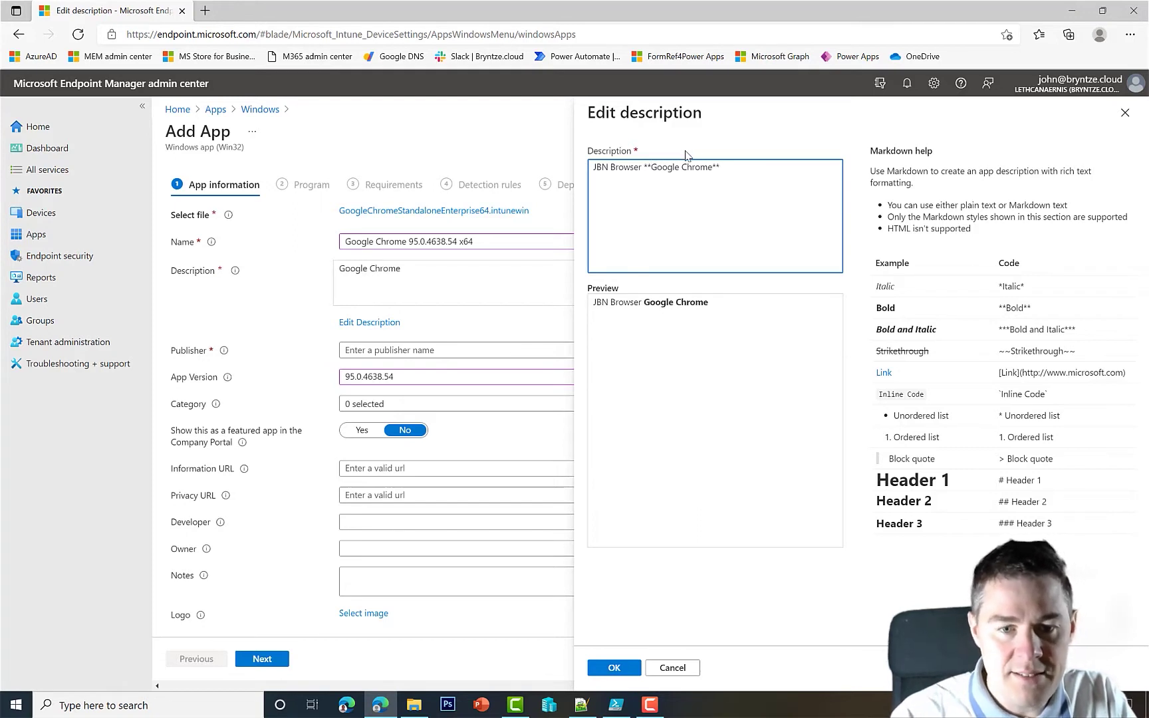
Save the description and set the publisher to Google
{"action": "left_click", "coordinate": [613, 667]}
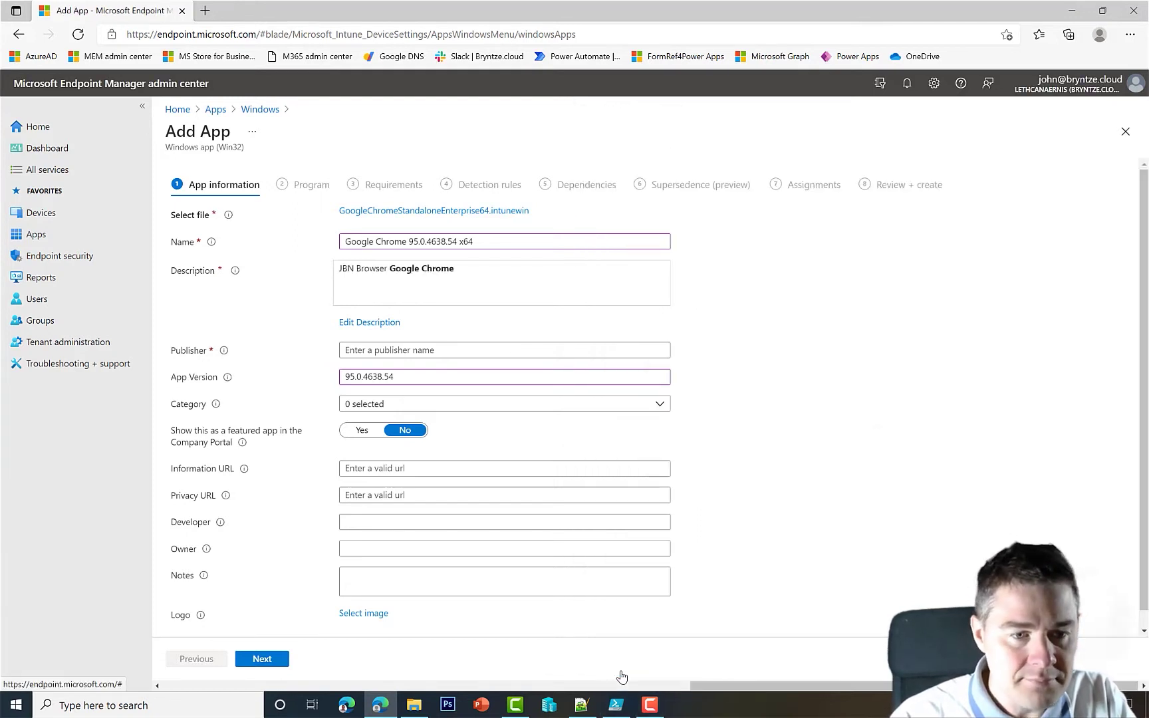
{"action": "left_click", "coordinate": [379, 348]}
{"action": "type", "text": "Go"}
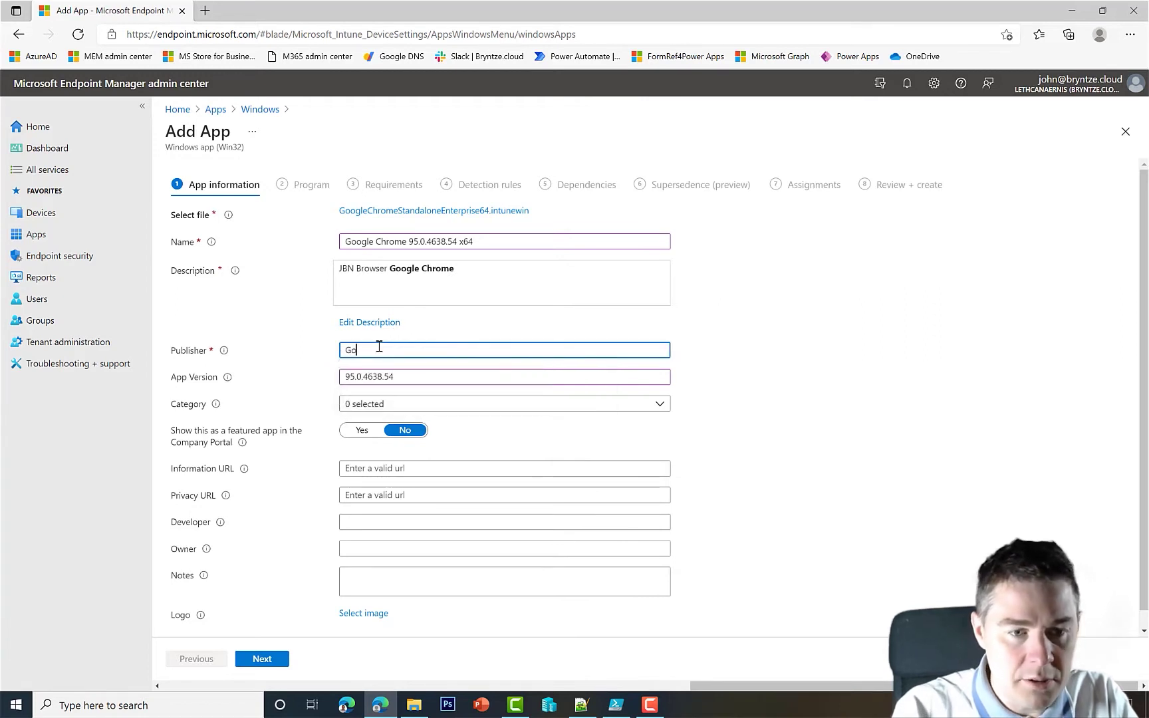
{"action": "type", "text": "ogle"}
Put the app in the Productivity category and add a 25th October 2021 note
{"action": "left_click", "coordinate": [372, 405]}
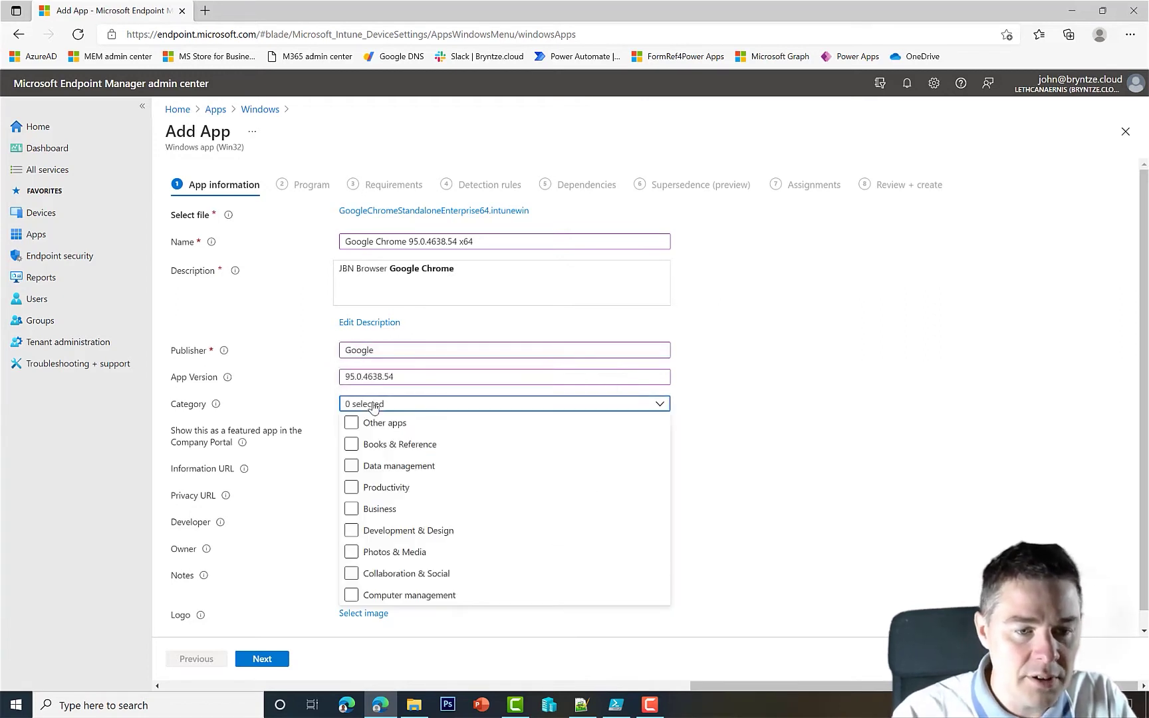
{"action": "left_click", "coordinate": [351, 487]}
{"action": "left_click", "coordinate": [786, 378]}
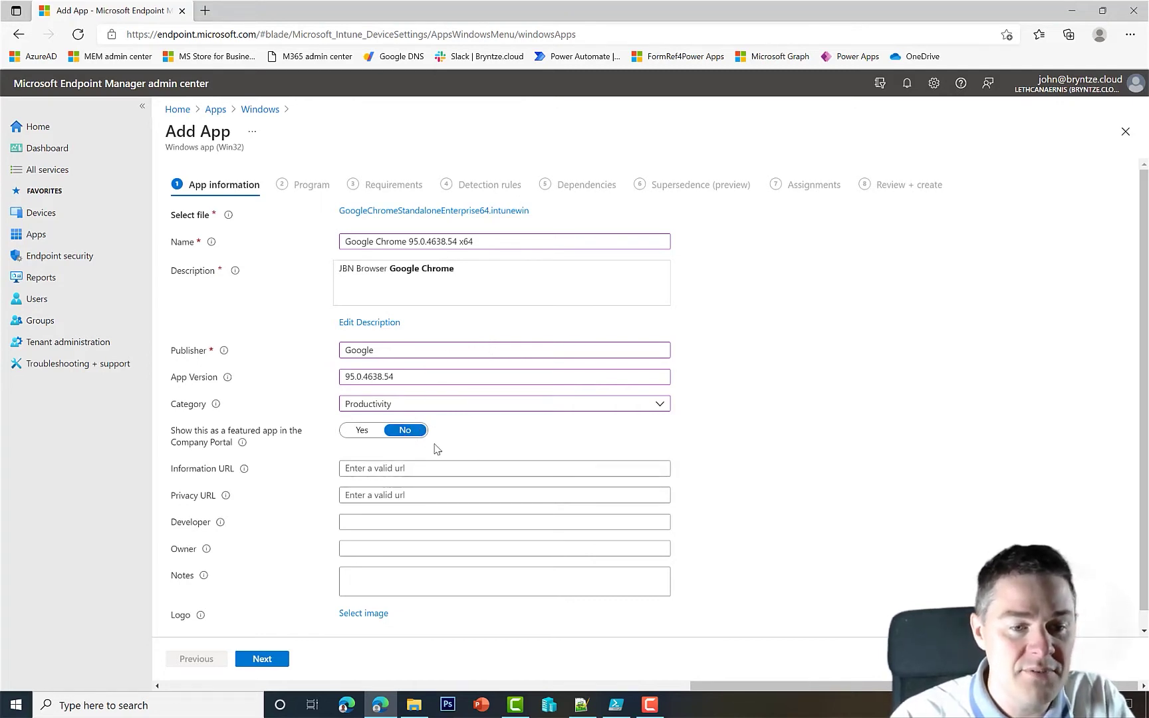
{"action": "left_click", "coordinate": [351, 582]}
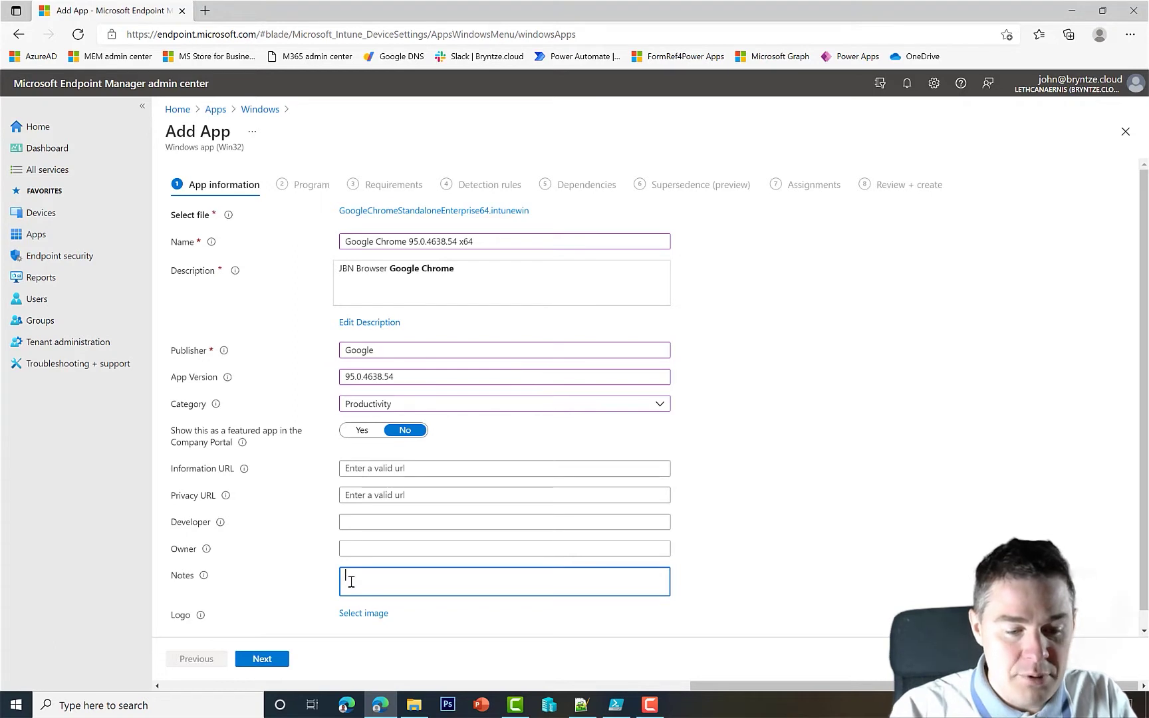
{"action": "type", "text": "2"}
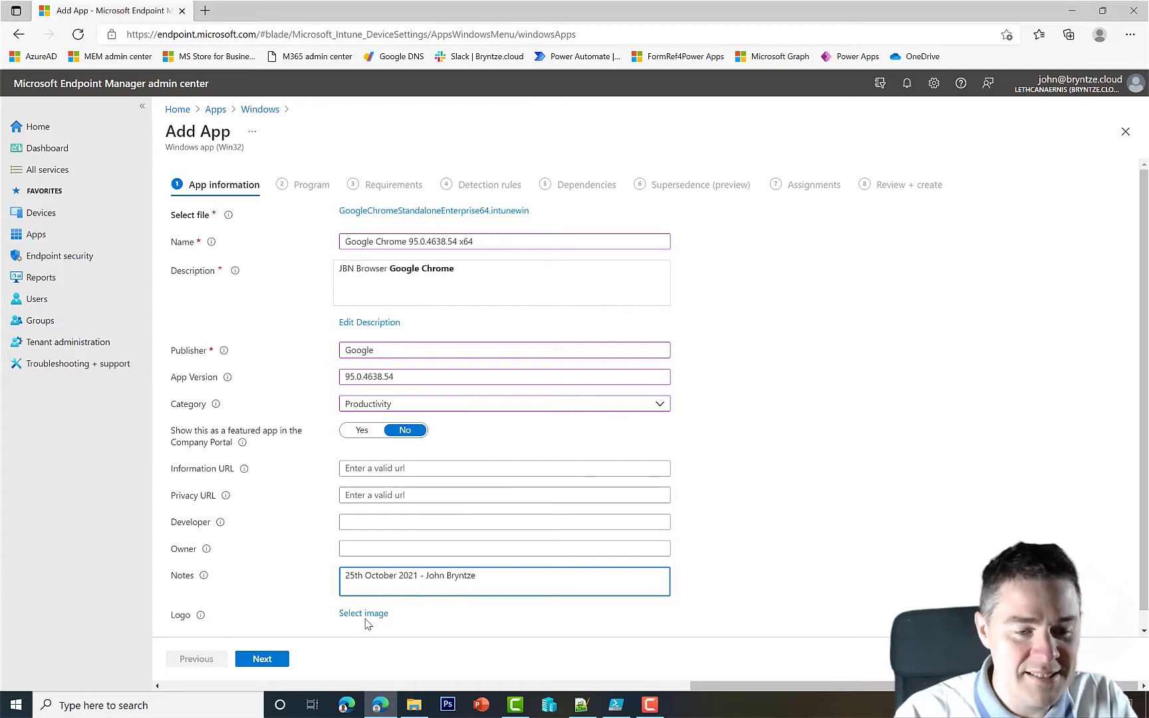
Use logo-GoogleChrome.png from the package folder as the app logo and proceed to Program
{"action": "left_click", "coordinate": [362, 616]}
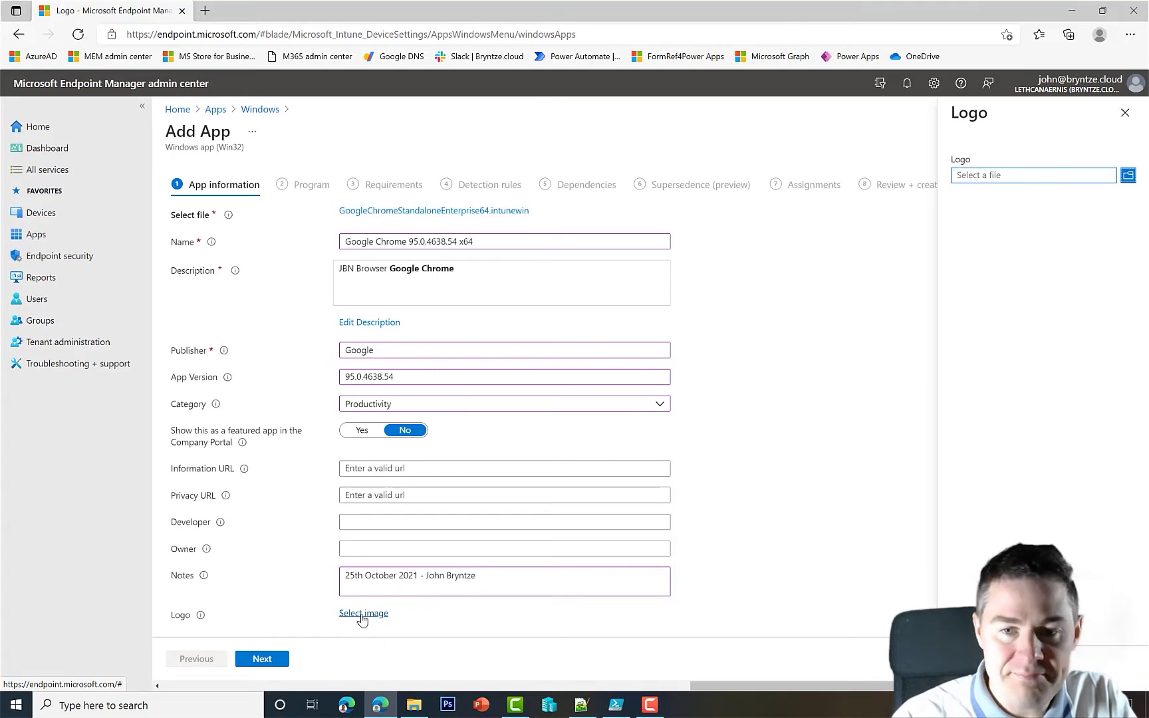
{"action": "left_click", "coordinate": [1128, 176]}
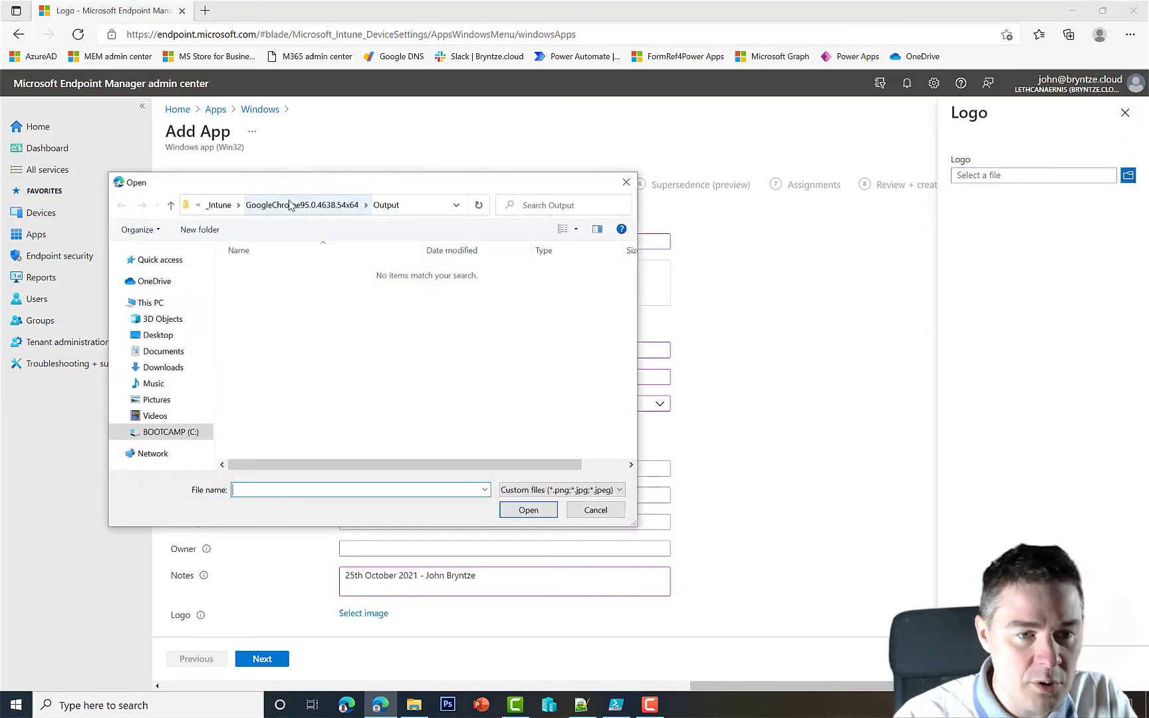
{"action": "left_click", "coordinate": [289, 205]}
{"action": "double_click", "coordinate": [269, 303]}
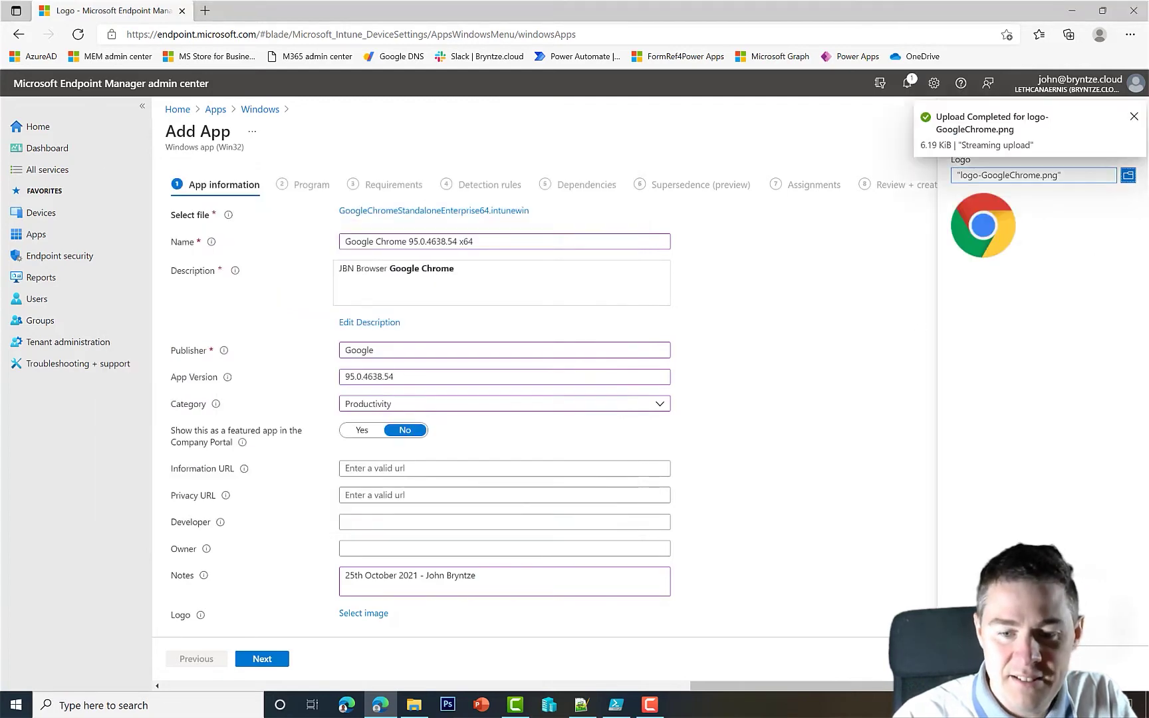
{"action": "left_click", "coordinate": [965, 660]}
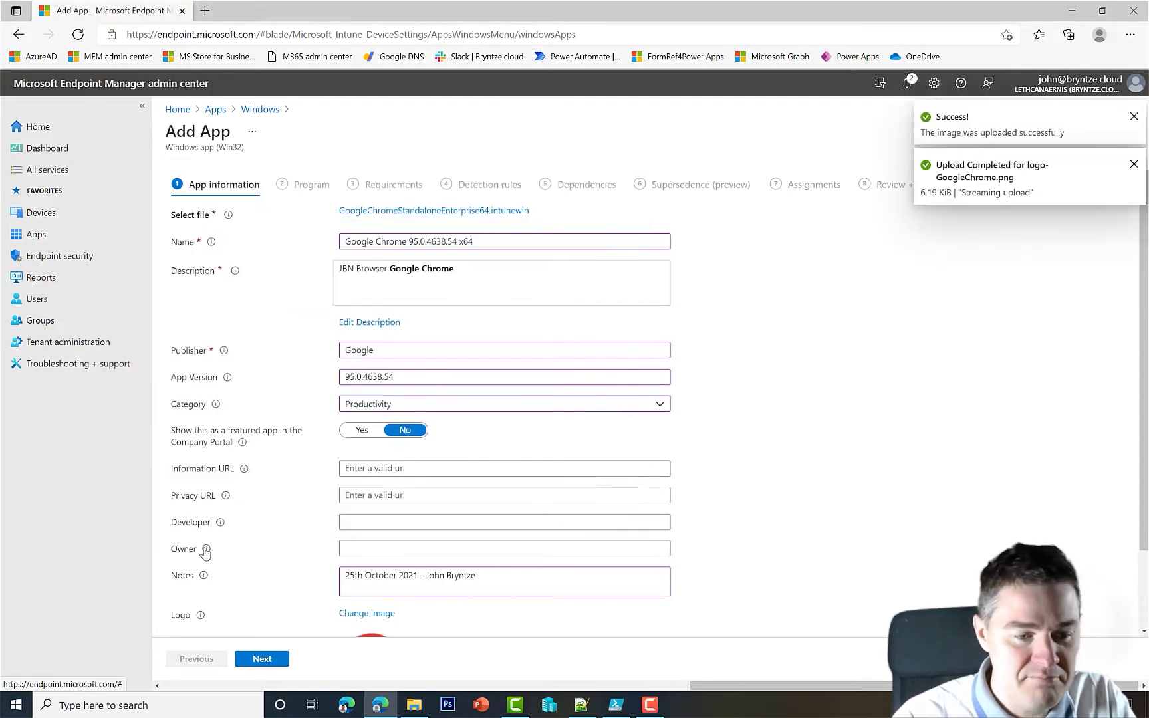
{"action": "left_click", "coordinate": [262, 661]}
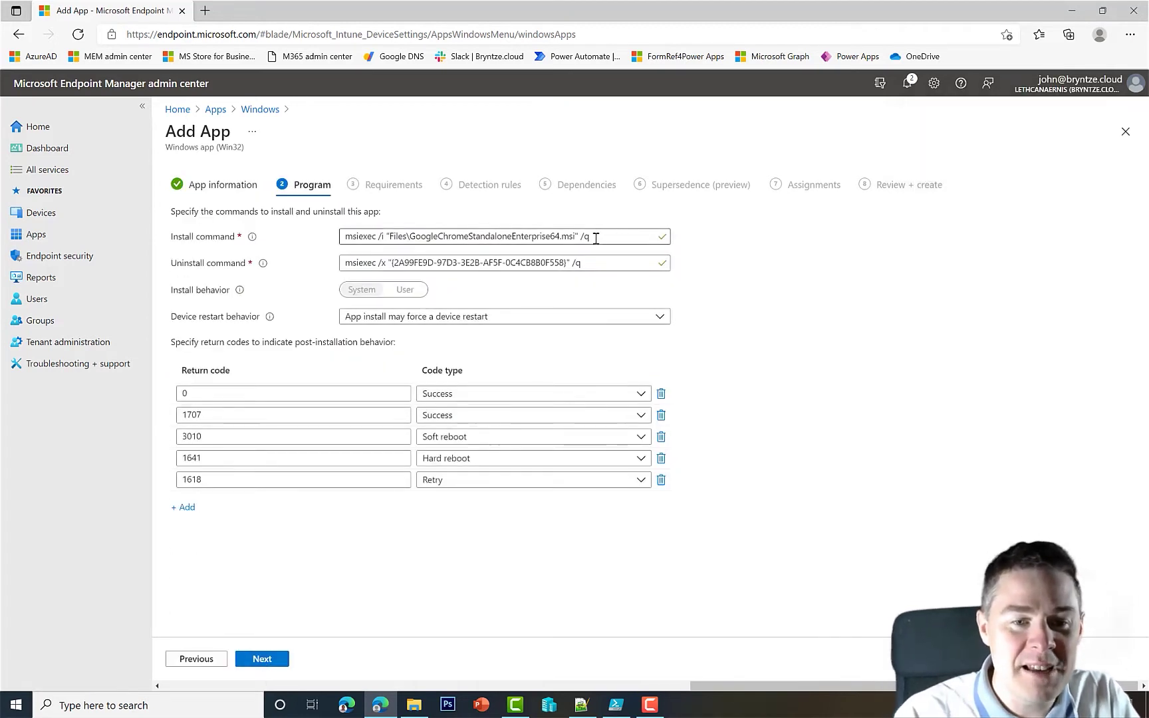
Set Device restart behavior to No specific action and select the whole install command
{"action": "left_click_drag", "start_coordinate": [595, 238], "coordinate": [584, 237]}
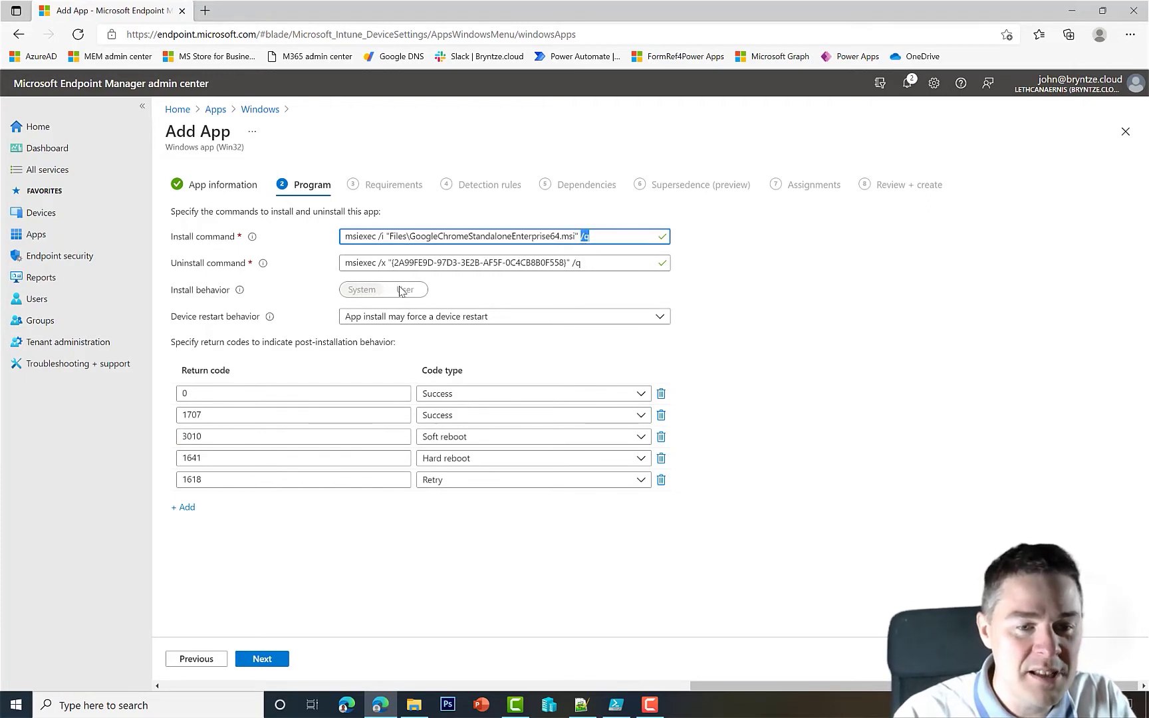
{"action": "left_click", "coordinate": [399, 319]}
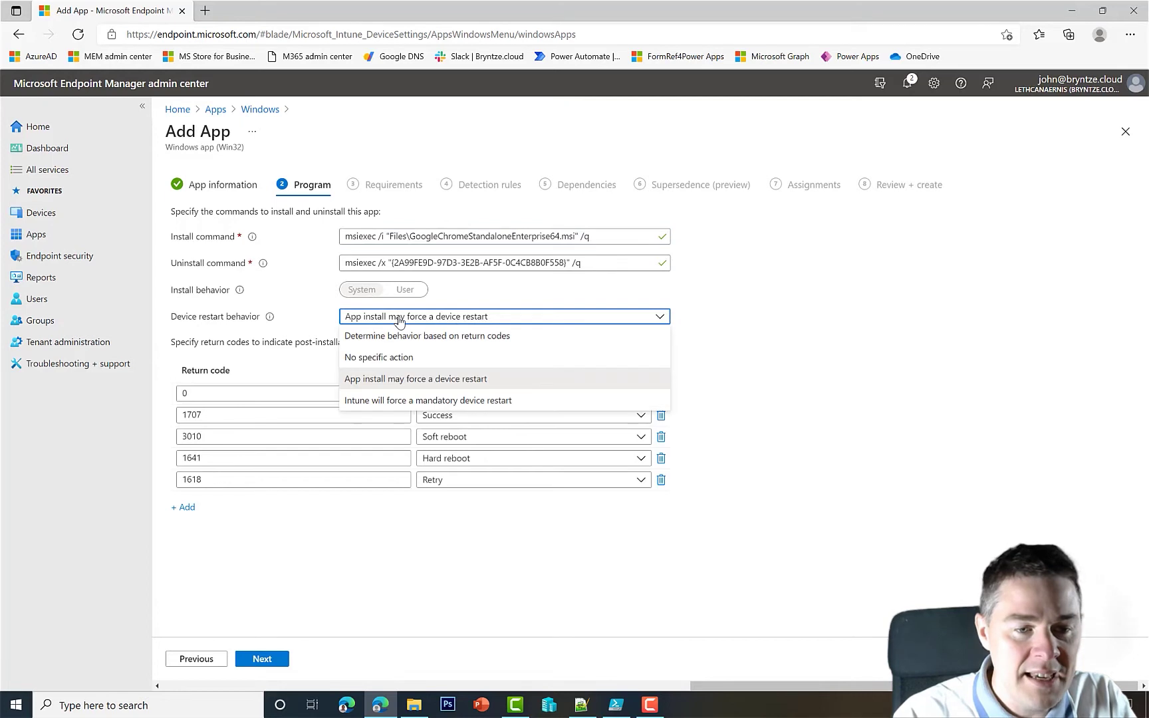
{"action": "left_click", "coordinate": [386, 359]}
{"action": "left_click_drag", "start_coordinate": [593, 236], "coordinate": [351, 236]}
{"action": "left_click", "coordinate": [593, 236]}
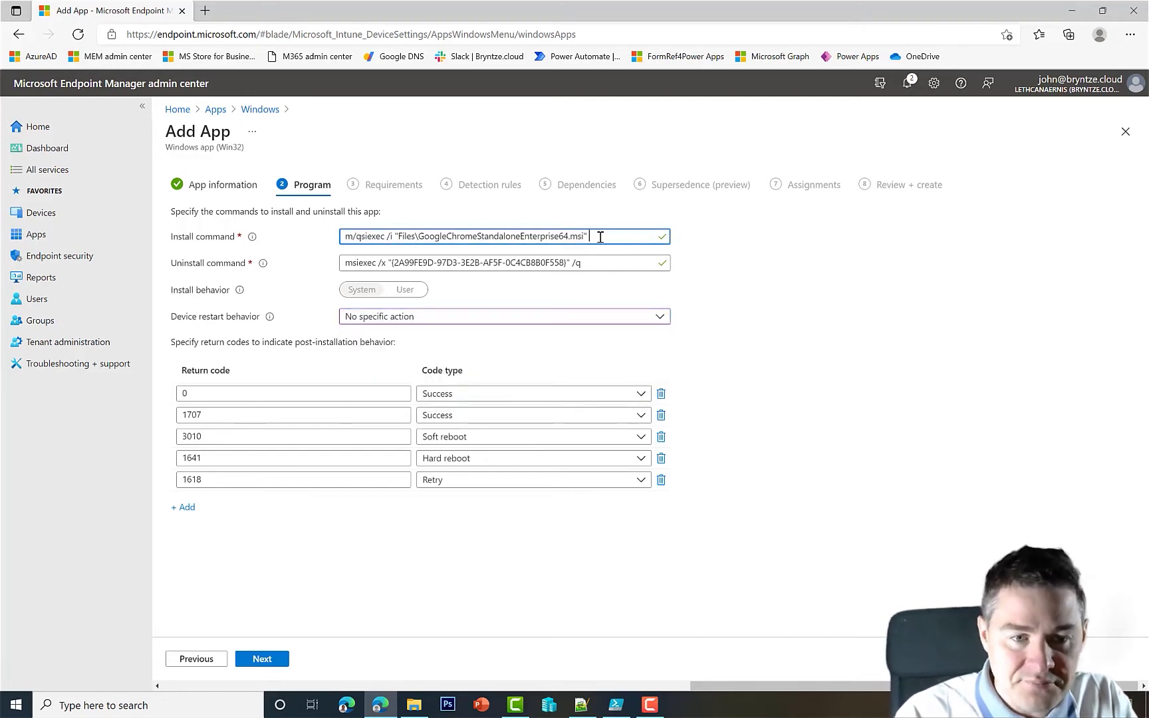
{"action": "left_click_drag", "start_coordinate": [604, 237], "coordinate": [324, 232]}
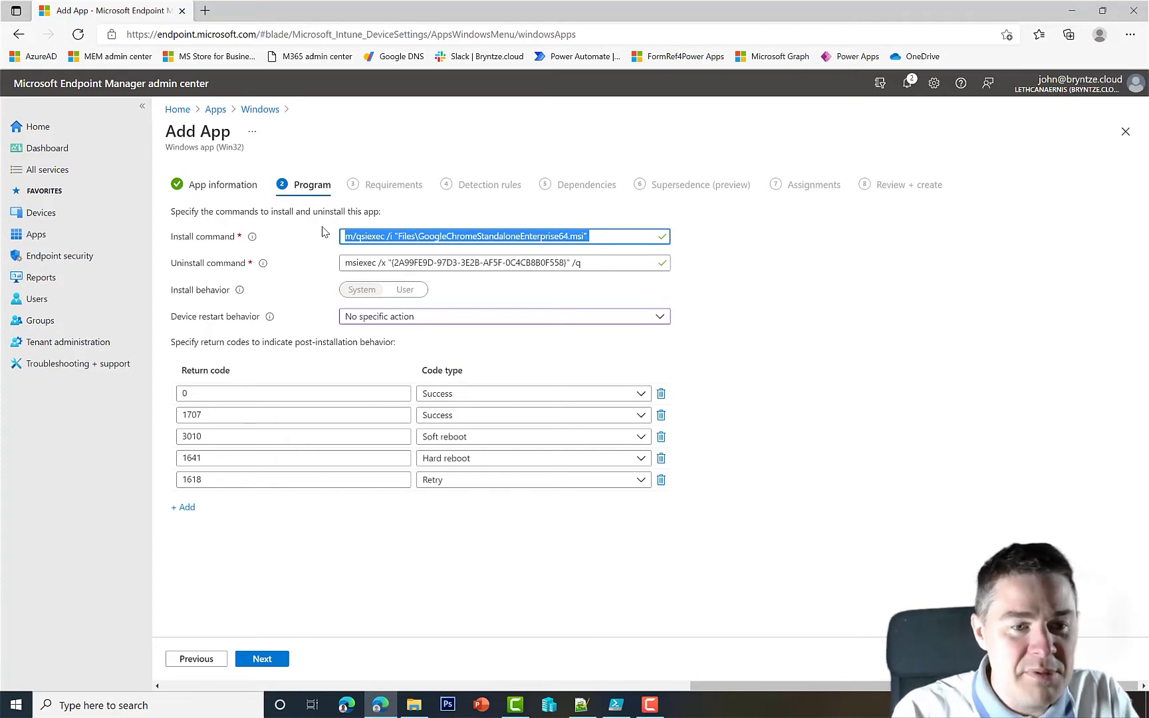
Replace the install command with 'powershell.exe -executionpolicy ByPass -file' and check package files in File Explorer
{"action": "key", "text": "Delete"}
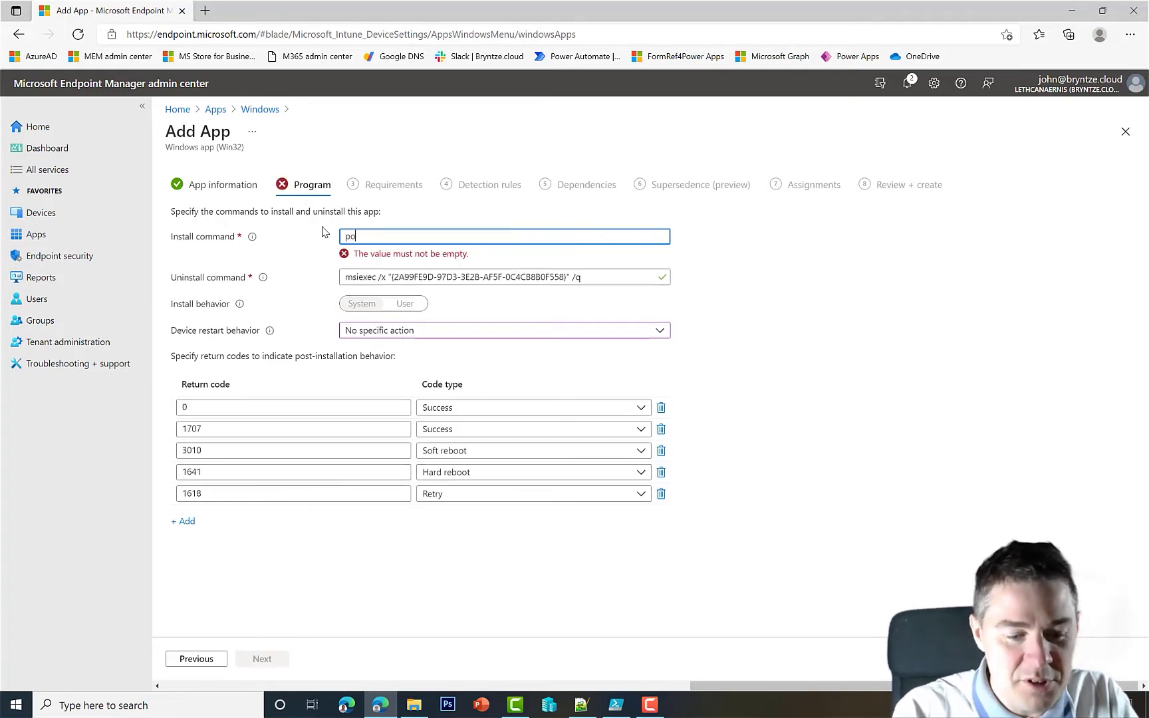
{"action": "type", "text": "powershell.exe -executionpilicy ByPass"}
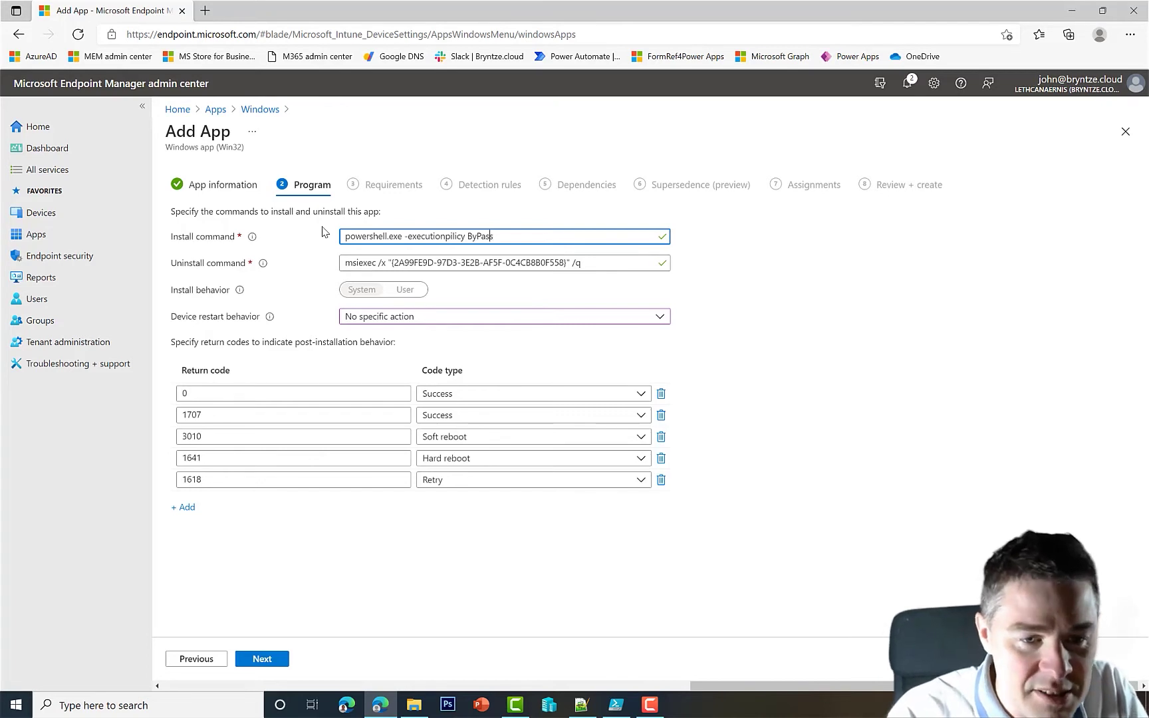
{"action": "key", "text": "BackSpace"}
{"action": "key", "text": "BackSpace"}
{"action": "key", "text": "BackSpace"}
{"action": "key", "text": "BackSpace"}
{"action": "key", "text": "BackSpace"}
{"action": "key", "text": "BackSpace"}
{"action": "key", "text": "BackSpace"}
{"action": "key", "text": "BackSpace"}
{"action": "key", "text": "BackSpace"}
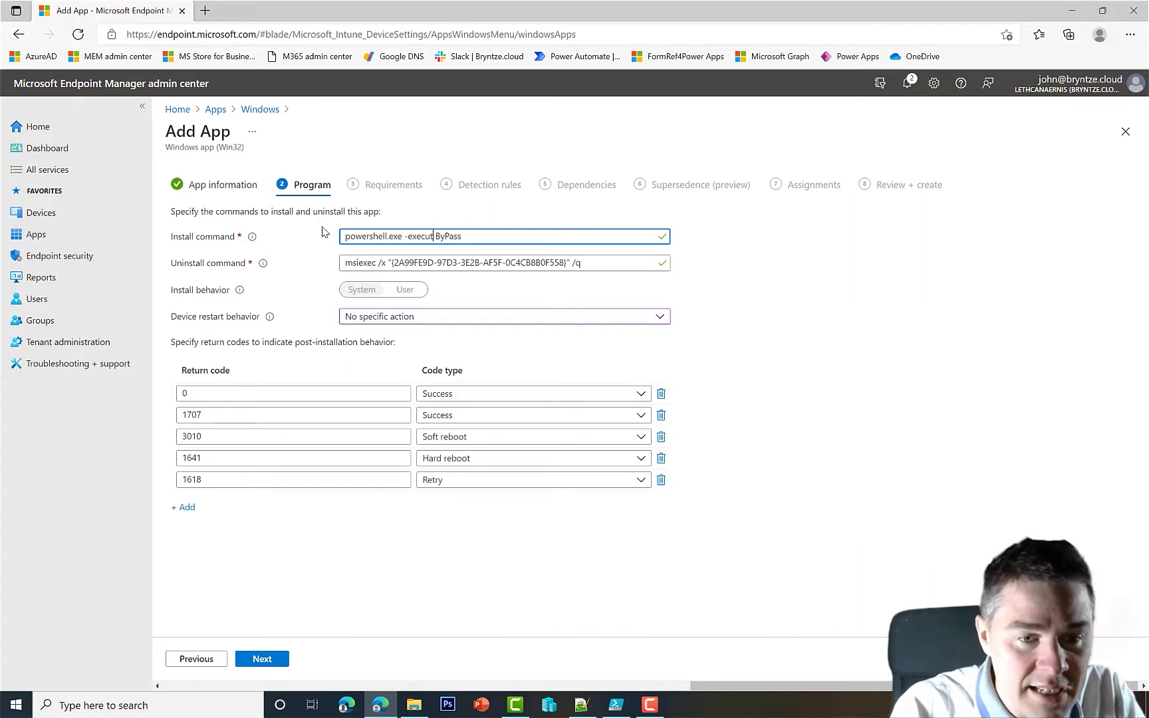
{"action": "type", "text": "ionpolicy"}
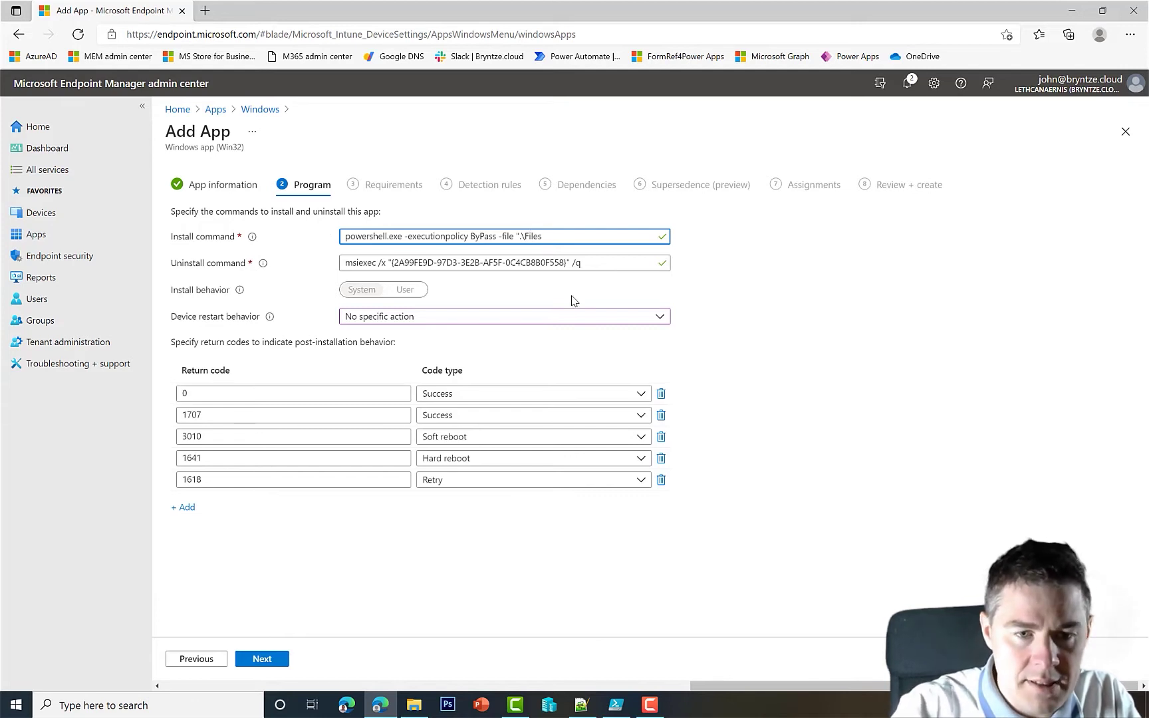
{"action": "left_click", "coordinate": [414, 704]}
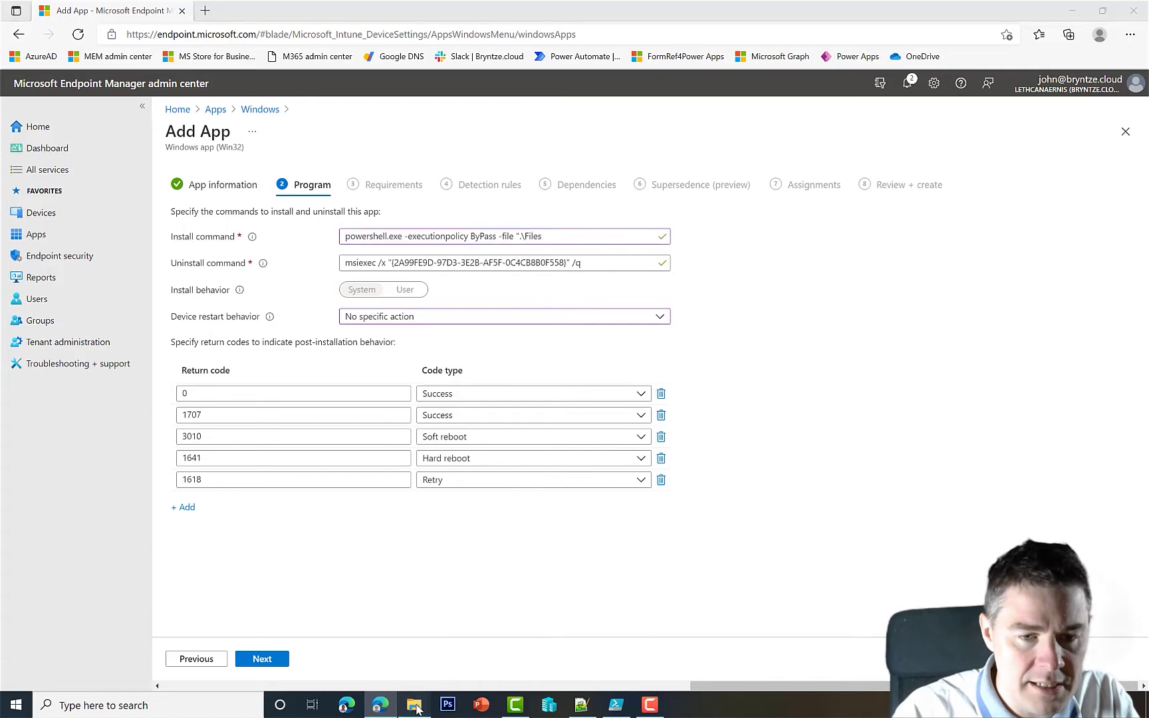
Find JBNInstall.ps1 in the Source folder and end the install command with '.\JBNInstall.ps1'
{"action": "left_click", "coordinate": [397, 205]}
{"action": "double_click", "coordinate": [405, 262]}
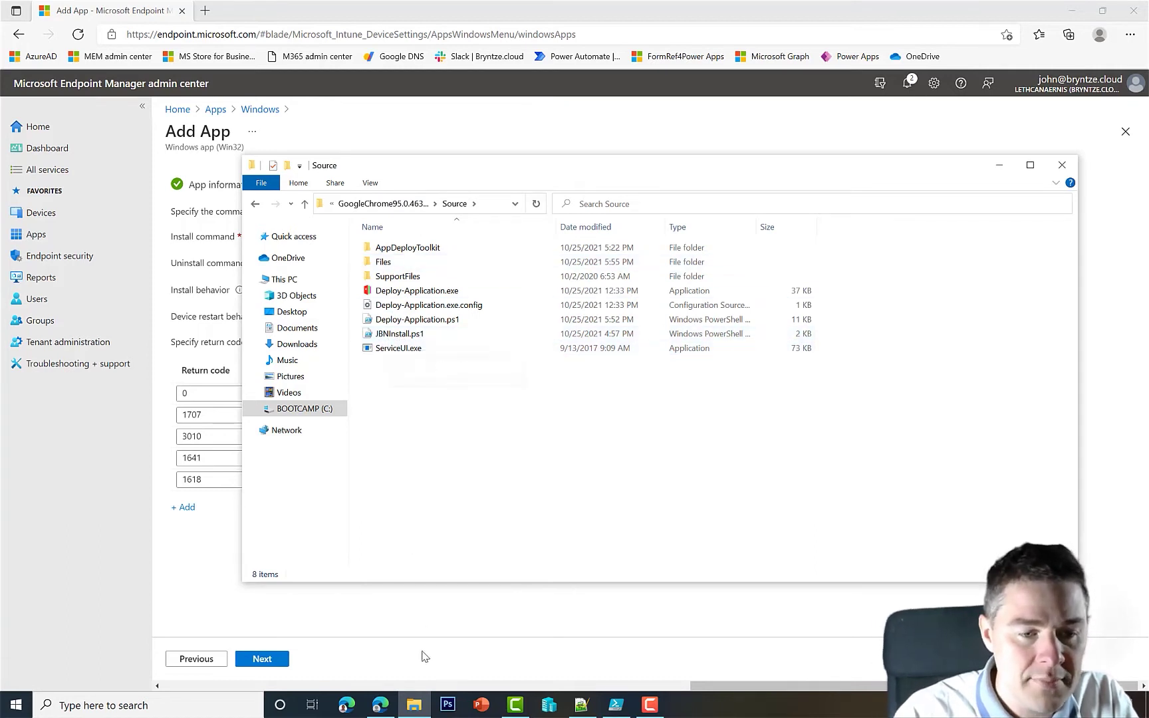
{"action": "left_click", "coordinate": [413, 622]}
{"action": "left_click", "coordinate": [549, 237]}
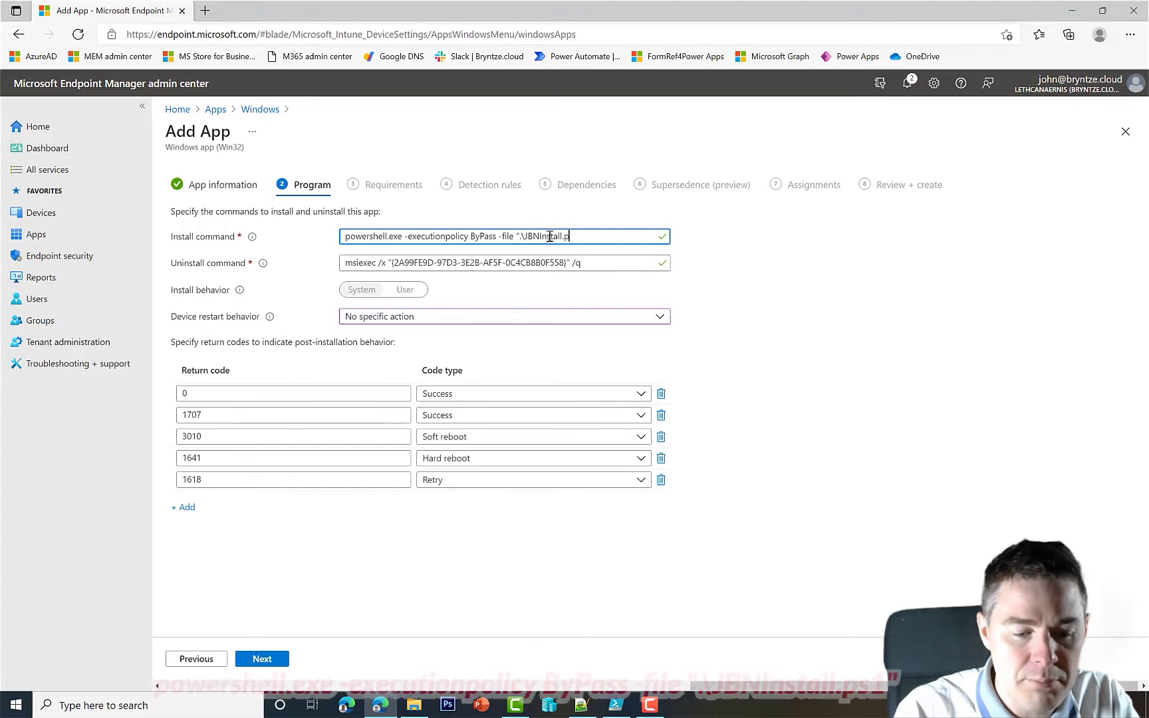
{"action": "type", "text": ".ps1\""}
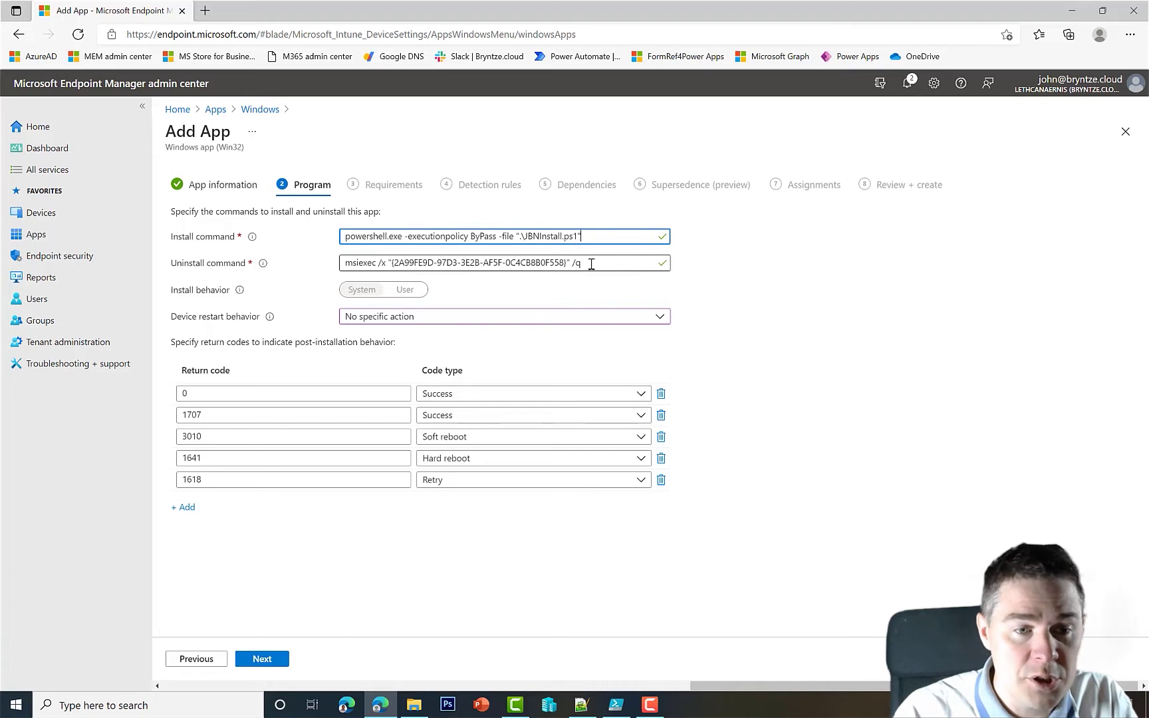
Replace the old msiexec uninstall command with Deploy-application, correcting the typo
{"action": "left_click_drag", "start_coordinate": [591, 264], "coordinate": [330, 260]}
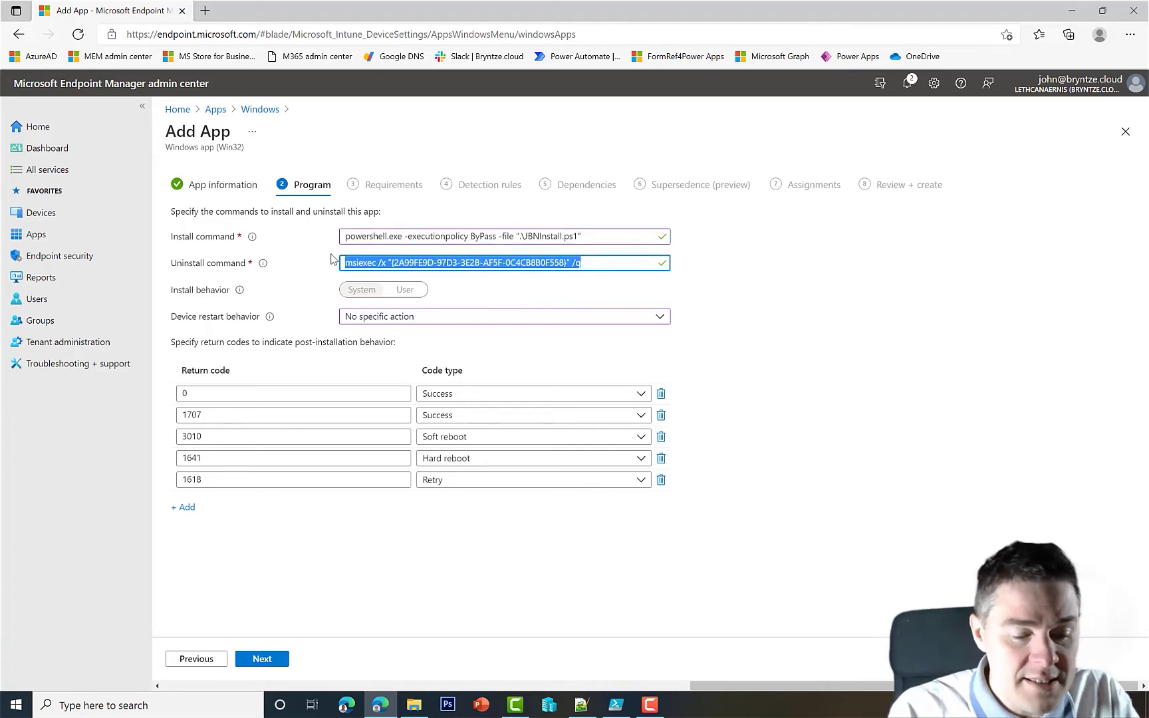
{"action": "type", "text": "A"}
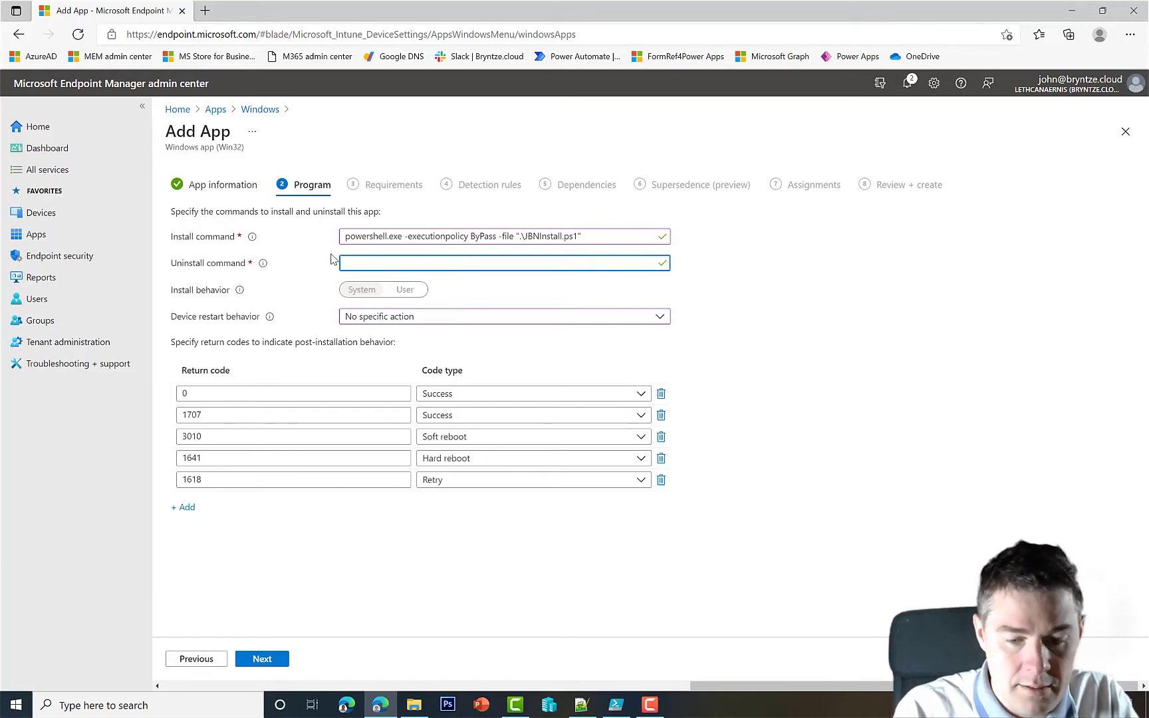
{"action": "type", "text": "Deploy"}
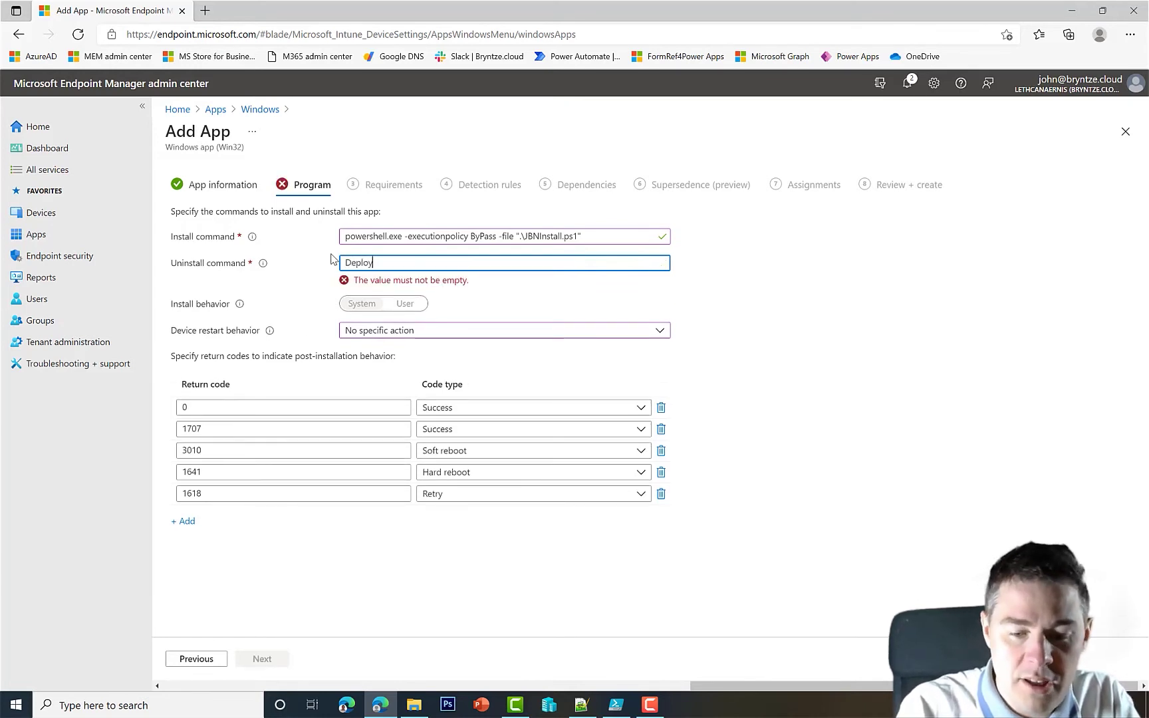
{"action": "type", "text": "-applciatio"}
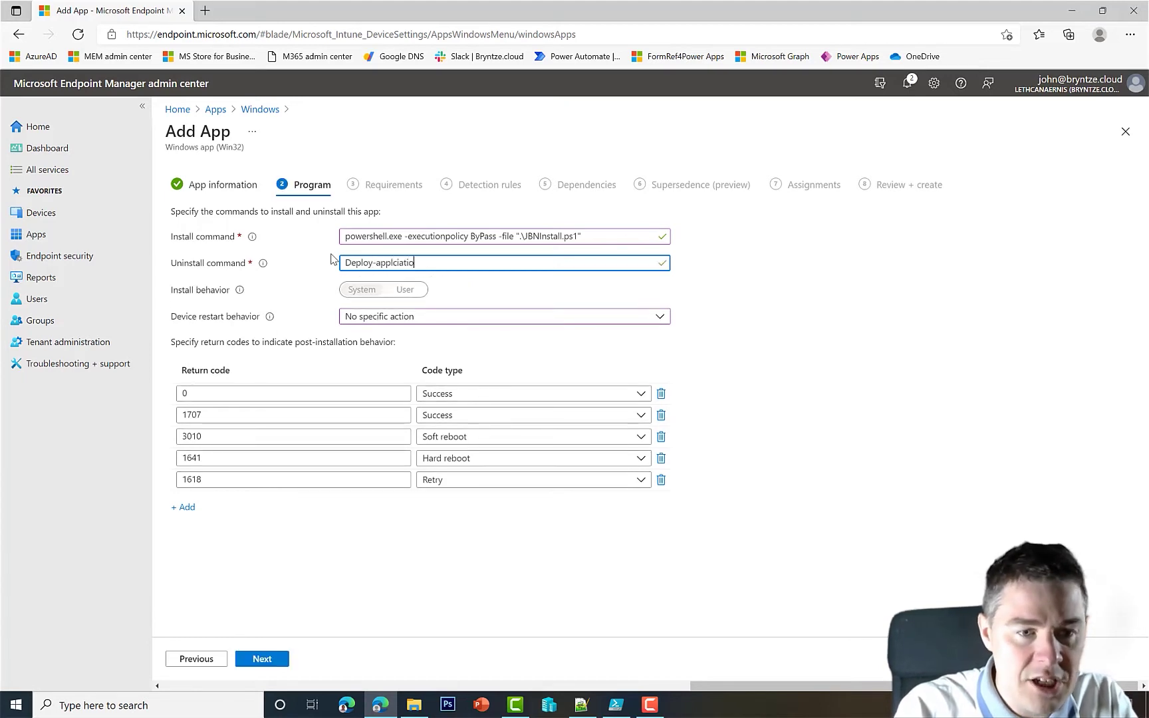
{"action": "key", "text": "BackSpace"}
{"action": "key", "text": "BackSpace"}
{"action": "key", "text": "BackSpace"}
{"action": "key", "text": "BackSpace"}
{"action": "key", "text": "BackSpace"}
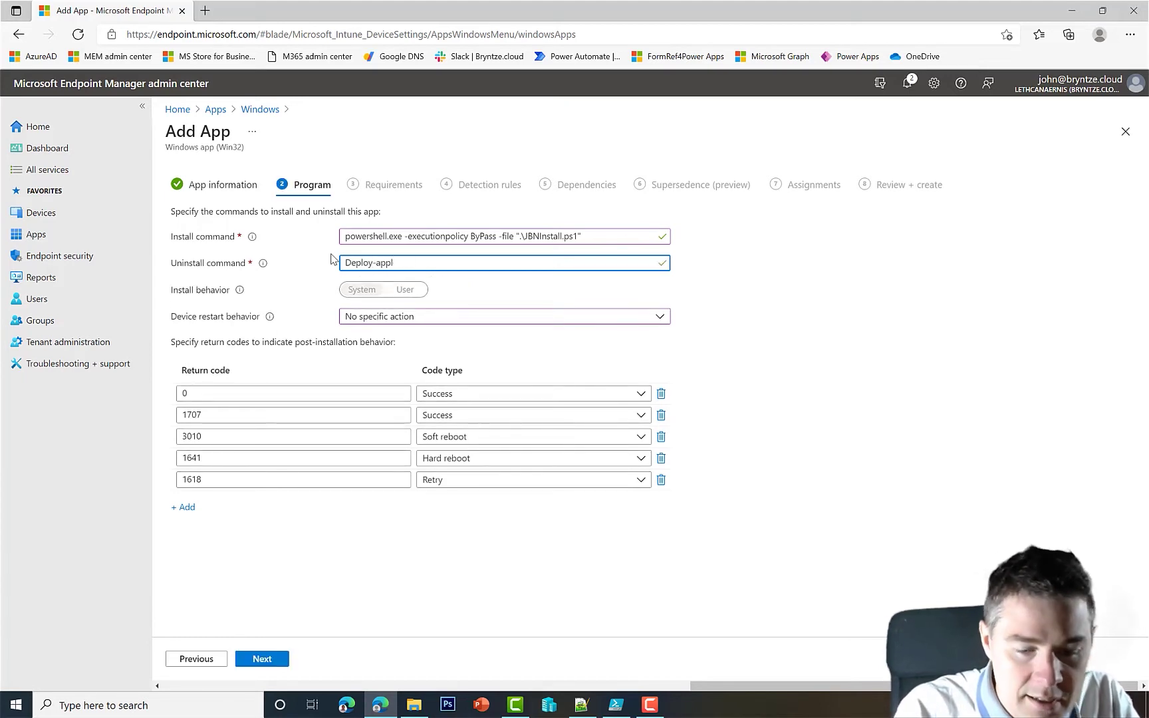
{"action": "type", "text": "ication"}
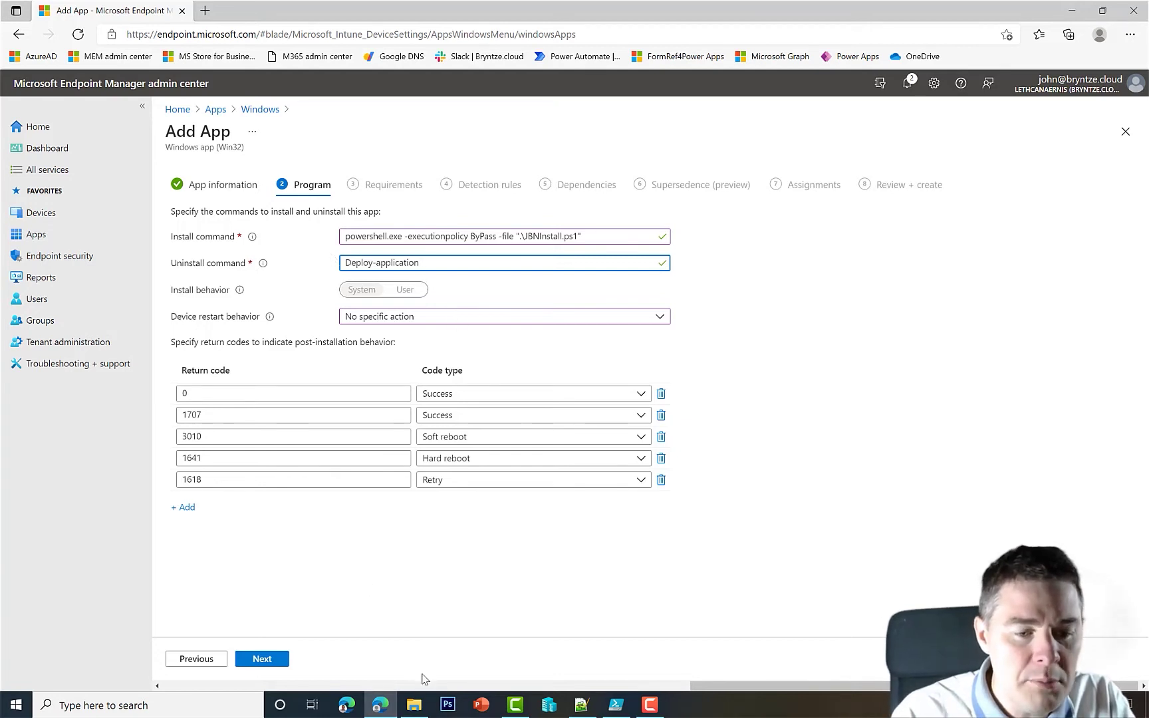
In PSAppDeployToolkit.pdf, find DeploymentType and copy the -DeploymentType 'Uninstall' example
{"action": "left_click", "coordinate": [414, 704]}
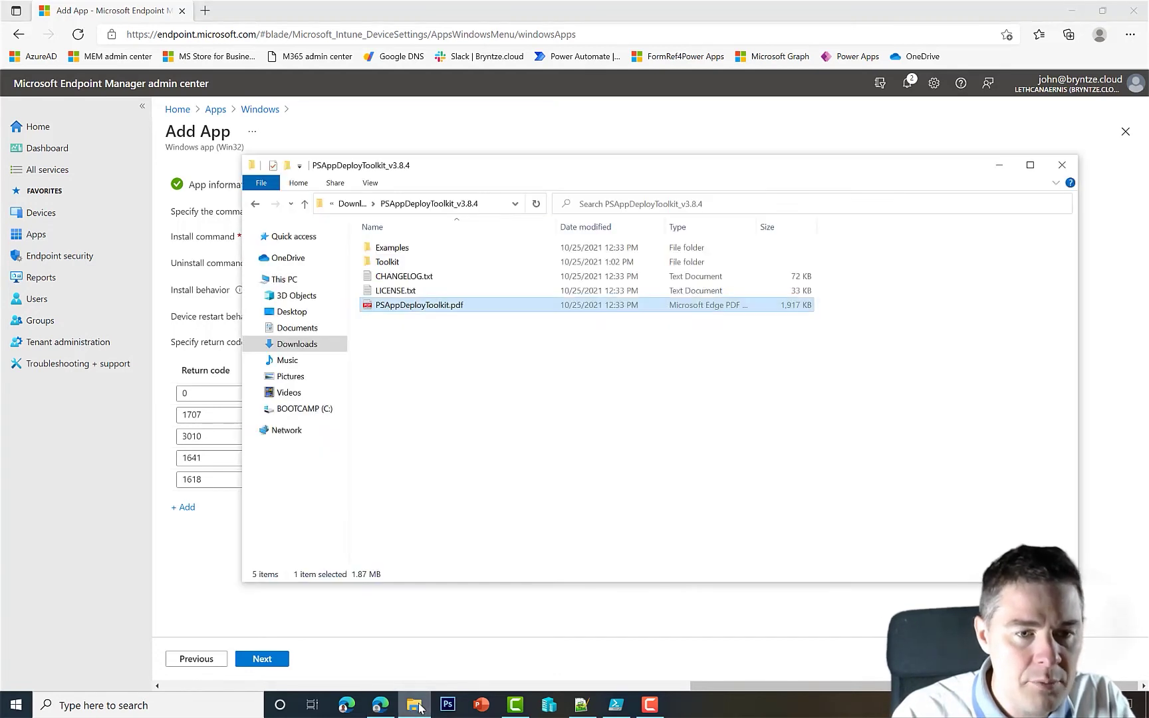
{"action": "double_click", "coordinate": [419, 305]}
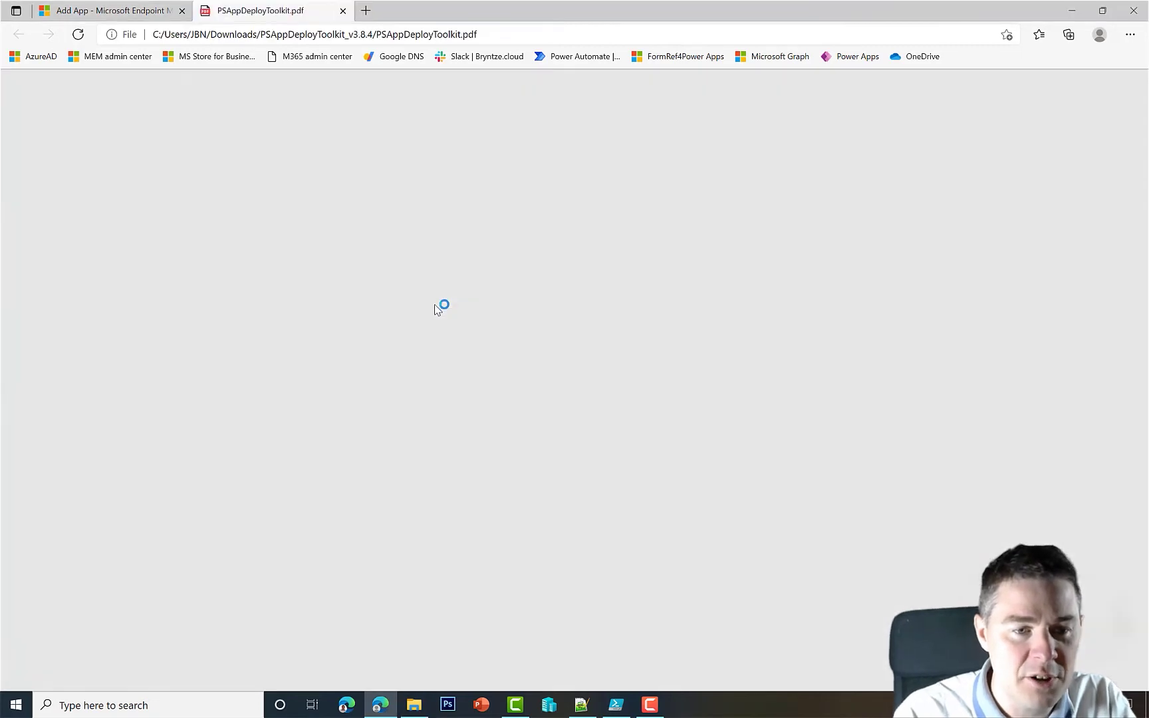
{"action": "key", "text": "ctrl+f"}
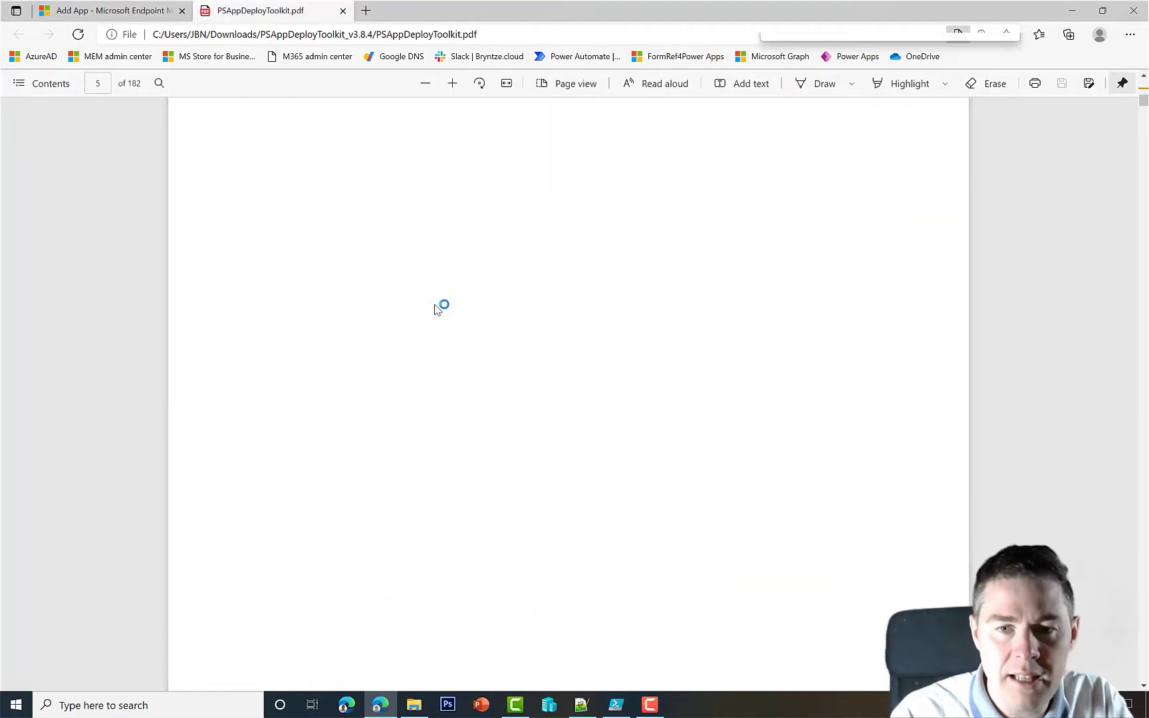
{"action": "type", "text": "Deploy"}
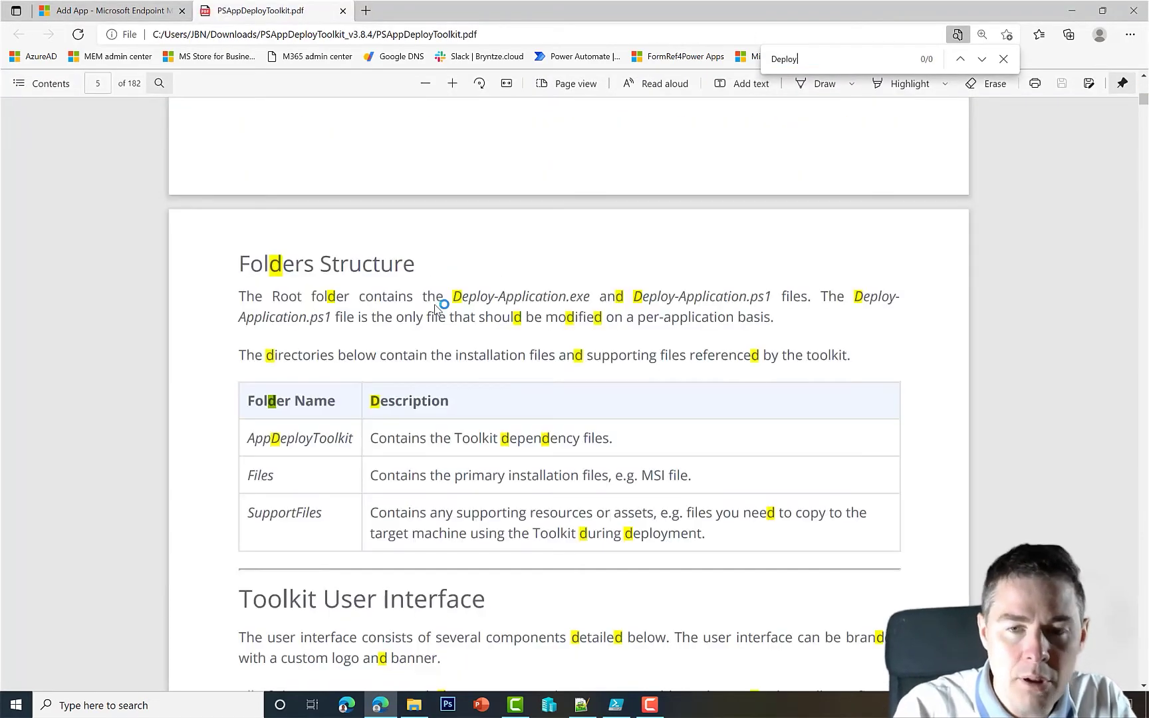
{"action": "type", "text": "mentT"}
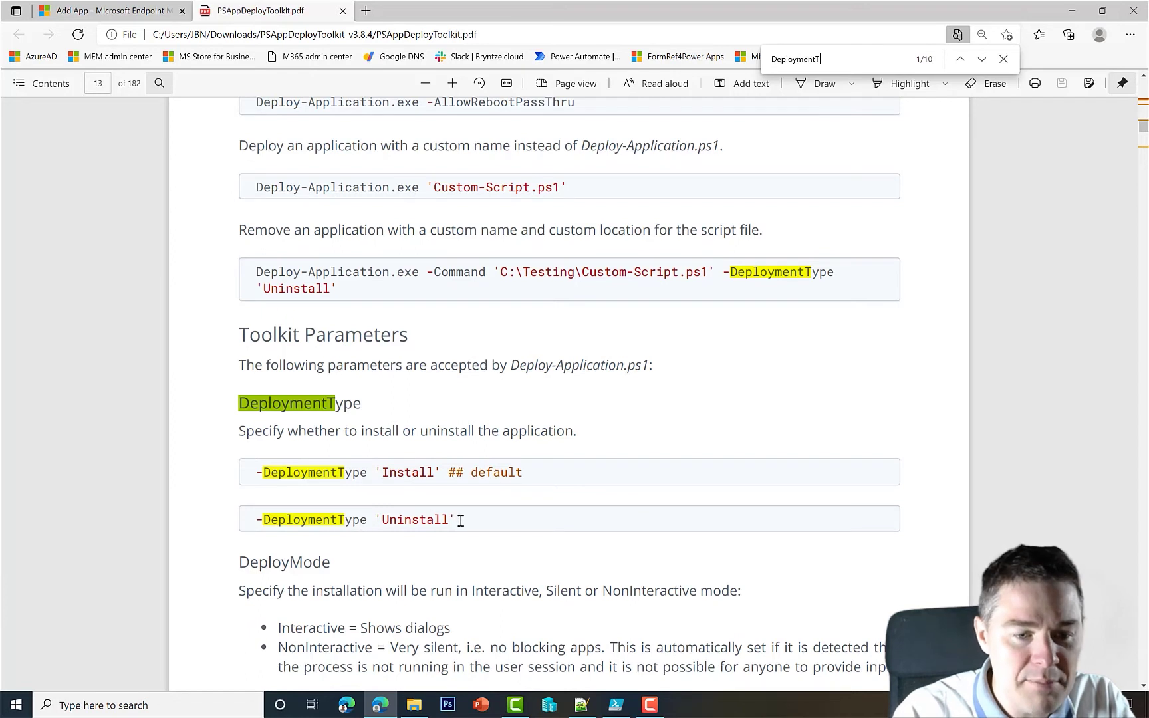
{"action": "left_click", "coordinate": [268, 522]}
{"action": "left_click_drag", "start_coordinate": [257, 518], "coordinate": [460, 515]}
{"action": "key", "text": "ctrl+c"}
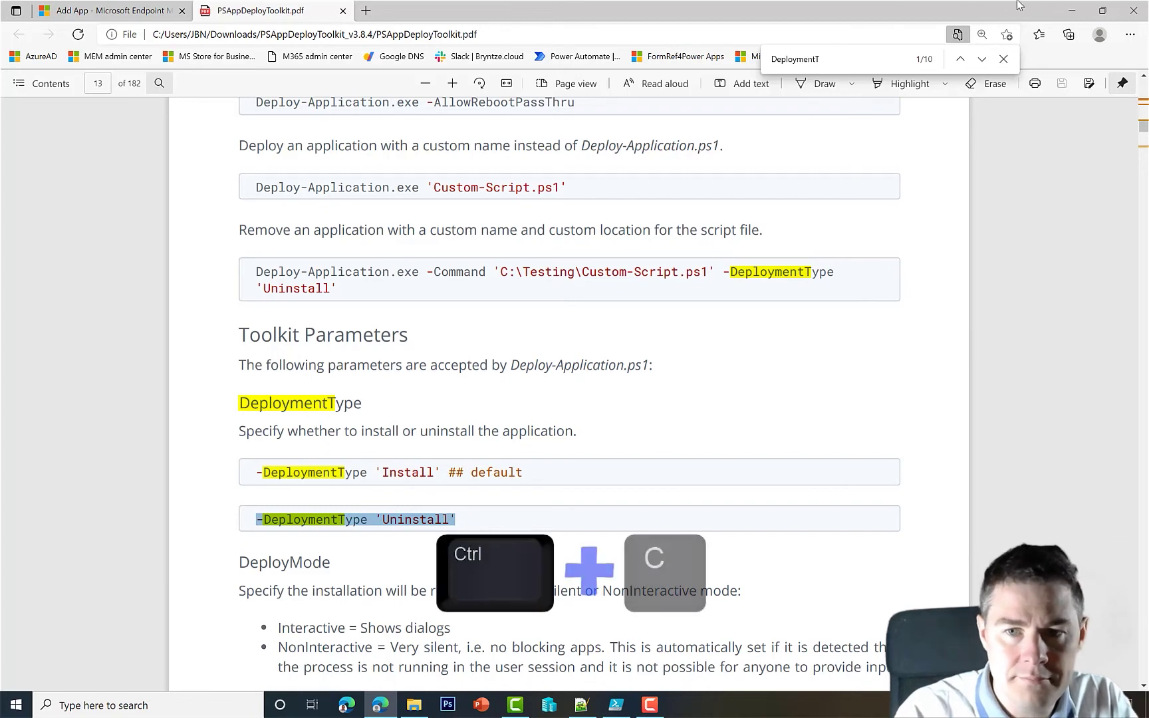
Make the uninstall command Deploy-application.exe -DeploymentType 'Uninstall' and continue to Requirements
{"action": "left_click", "coordinate": [152, 3]}
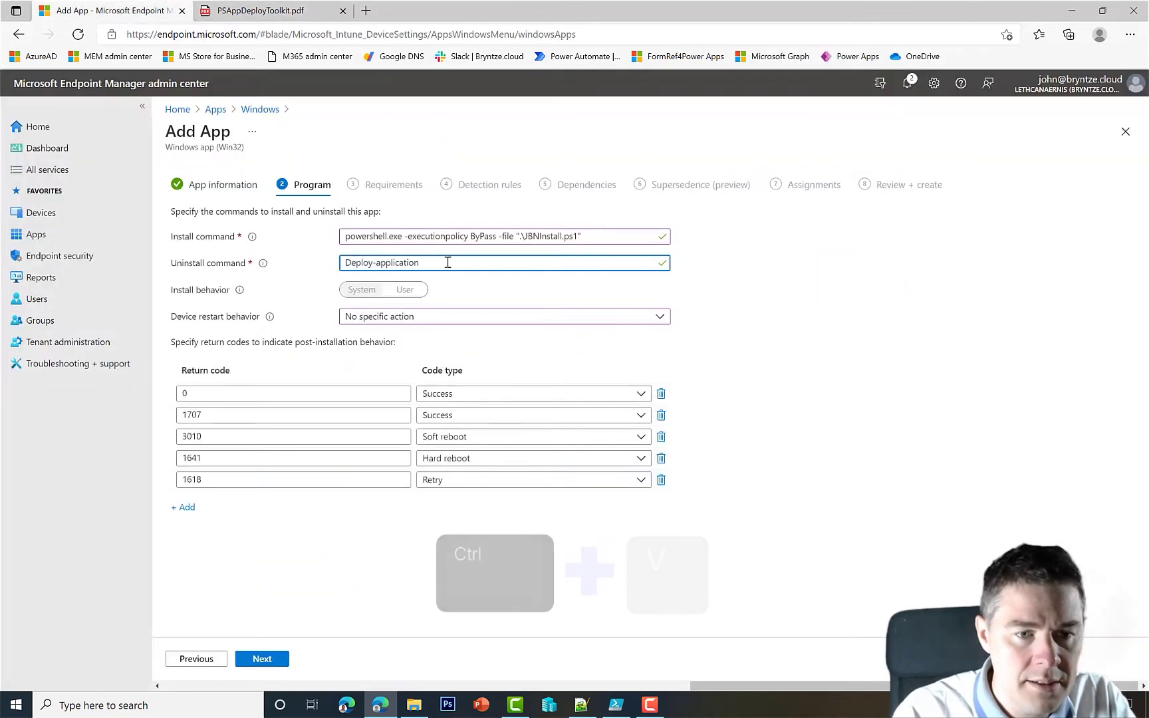
{"action": "key", "text": "ctrl+v"}
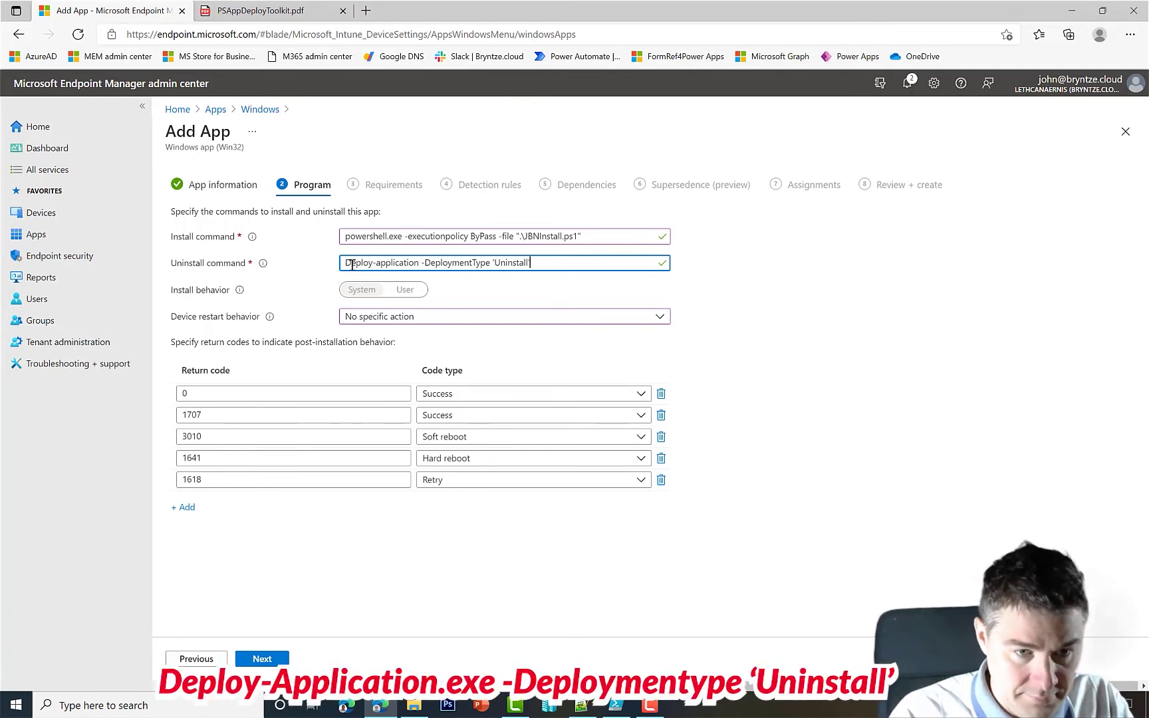
{"action": "left_click", "coordinate": [420, 263]}
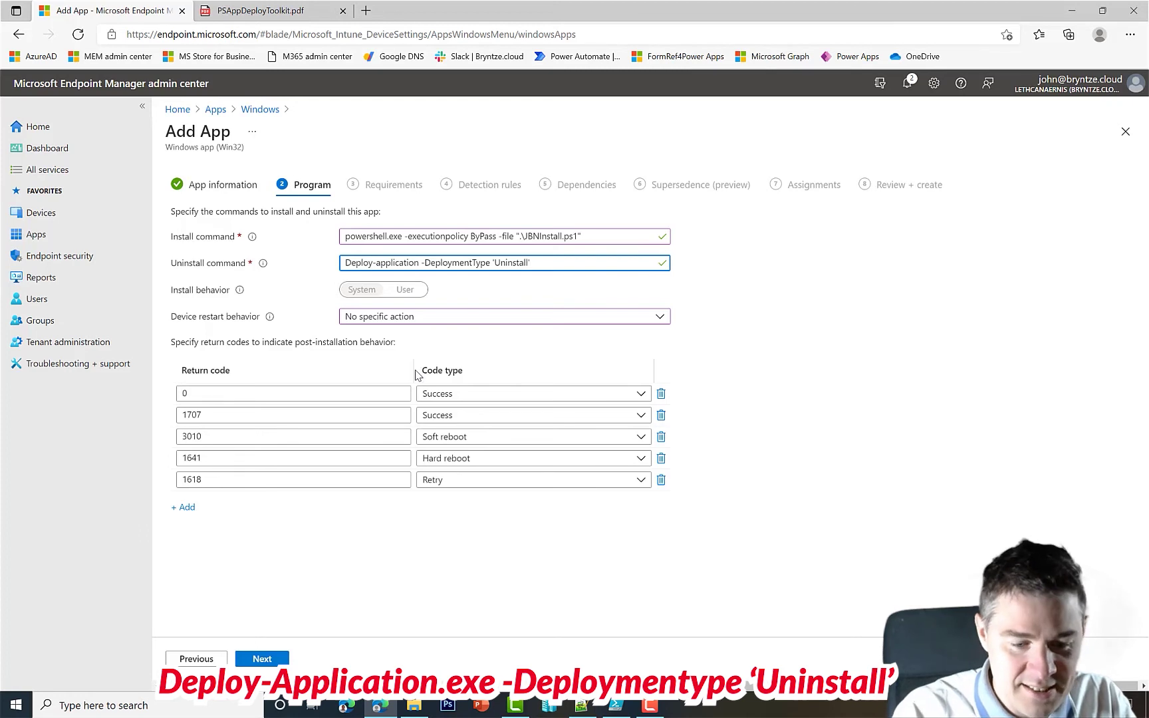
{"action": "type", "text": ".exe"}
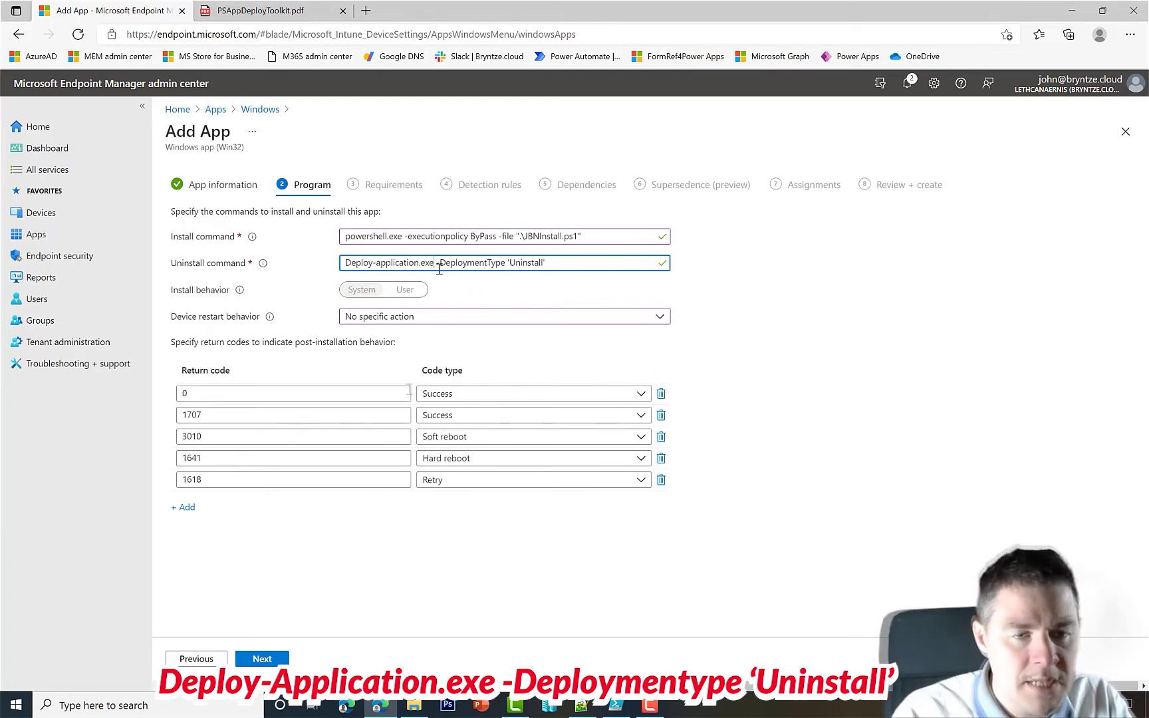
{"action": "left_click", "coordinate": [557, 262]}
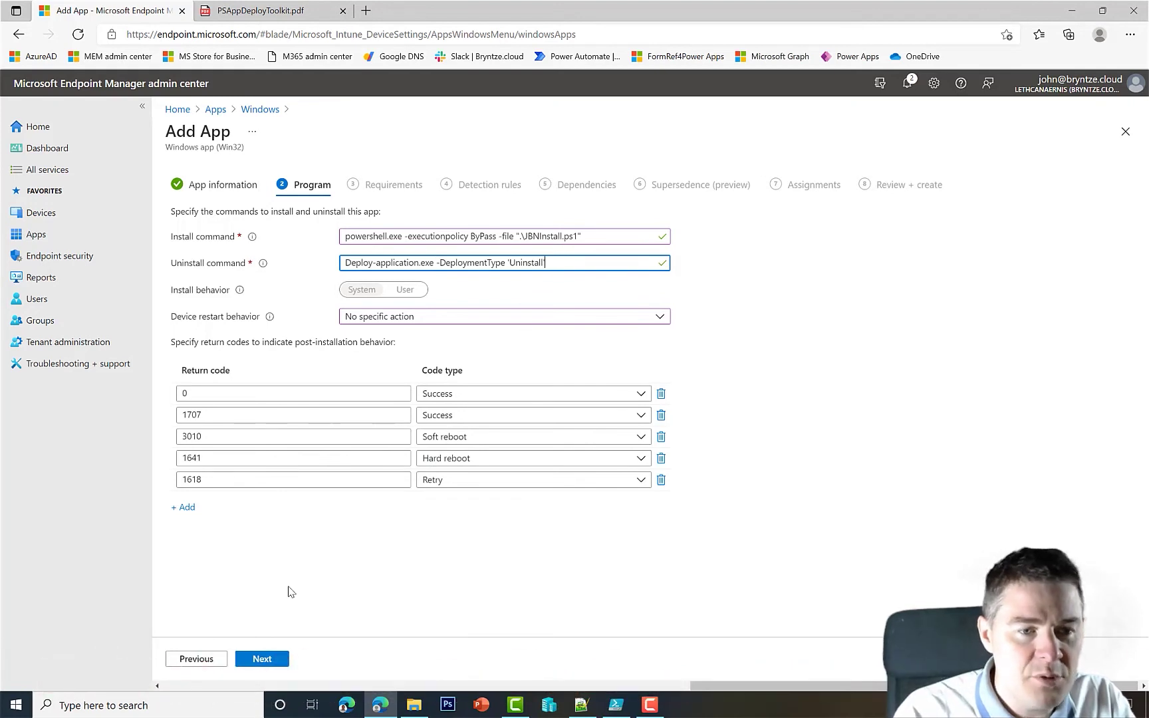
{"action": "left_click", "coordinate": [268, 664]}
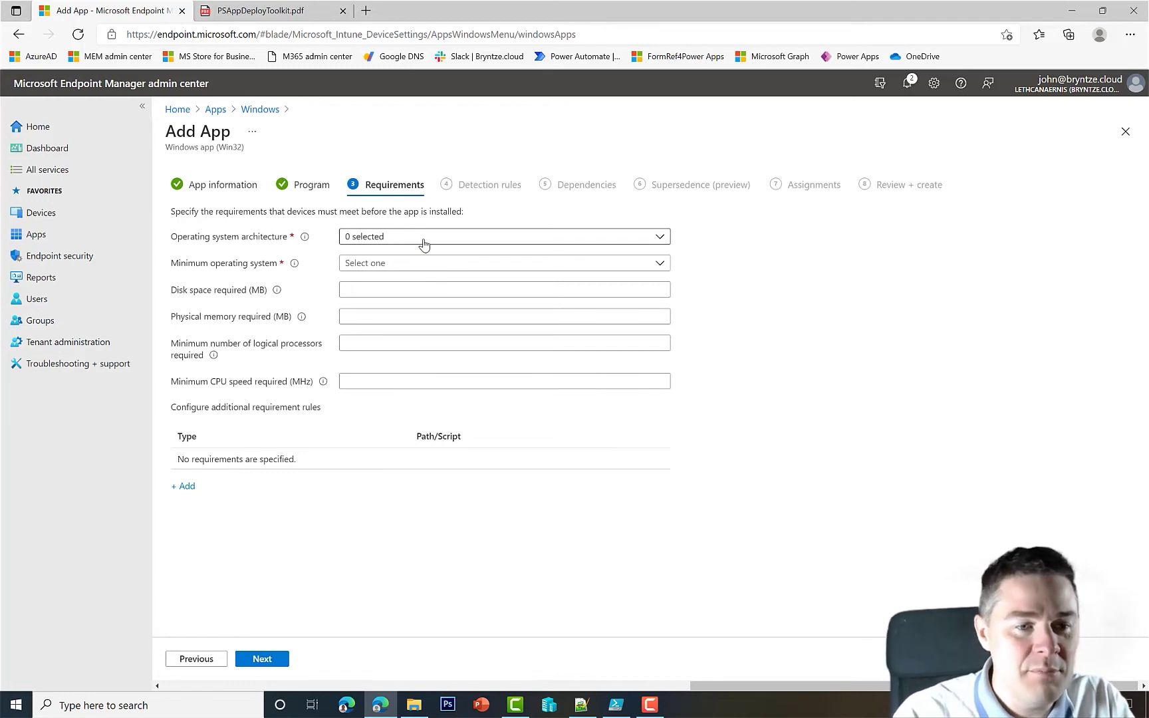
Require 64-bit architecture and minimum OS Windows 10 1903, then start entering disk space required
{"action": "left_click", "coordinate": [377, 241]}
{"action": "left_click", "coordinate": [351, 278]}
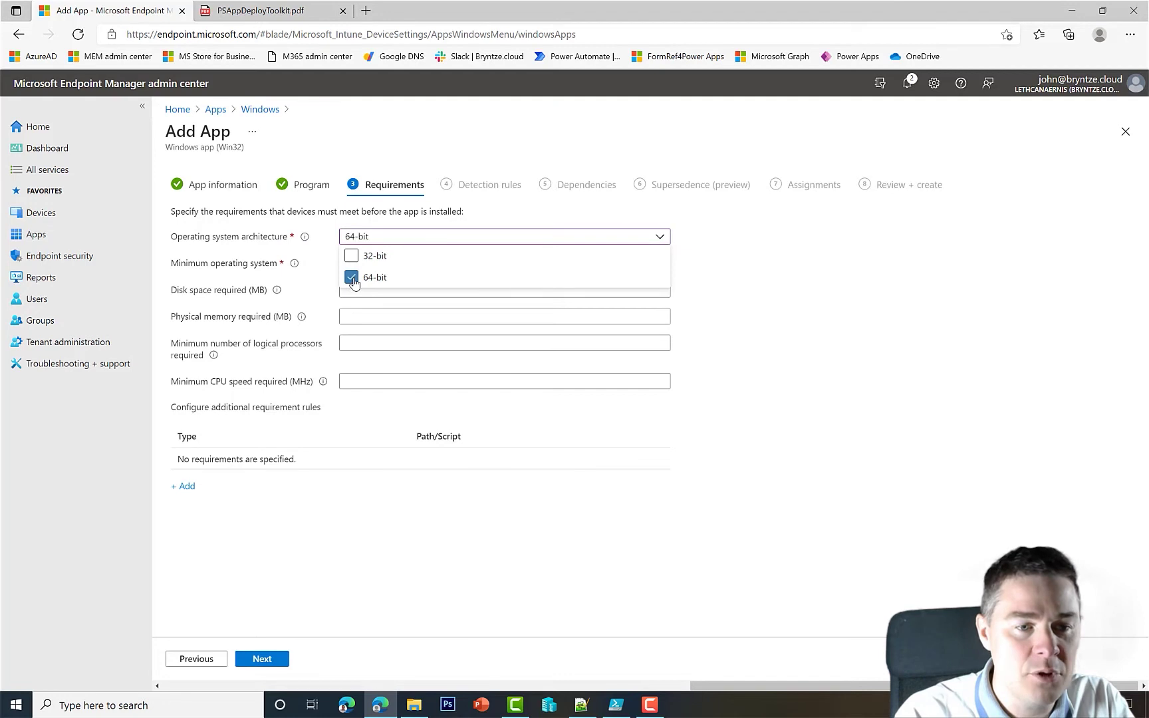
{"action": "left_click", "coordinate": [324, 257]}
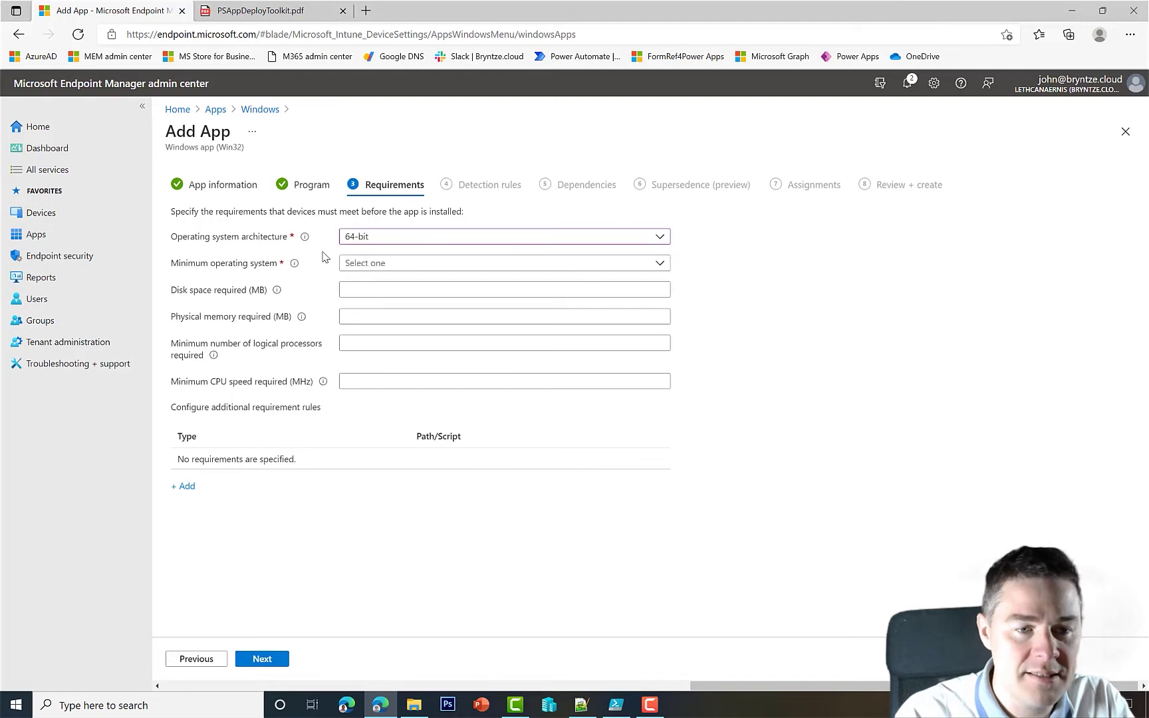
{"action": "left_click", "coordinate": [372, 264]}
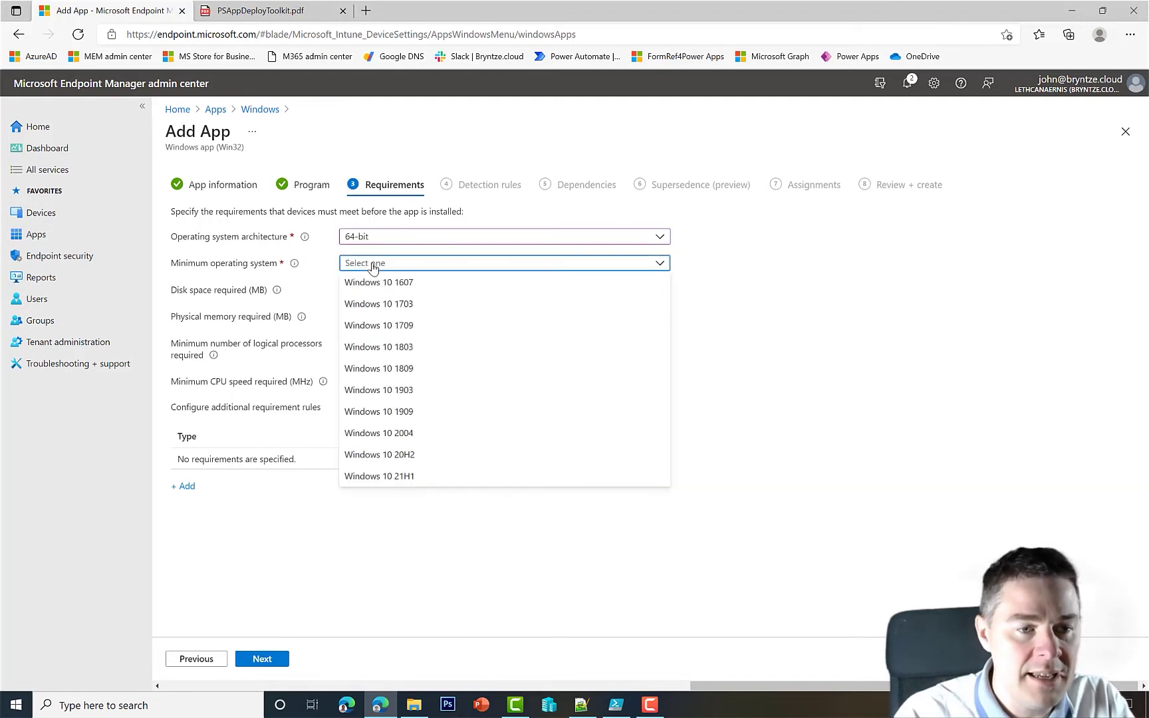
{"action": "left_click", "coordinate": [373, 391]}
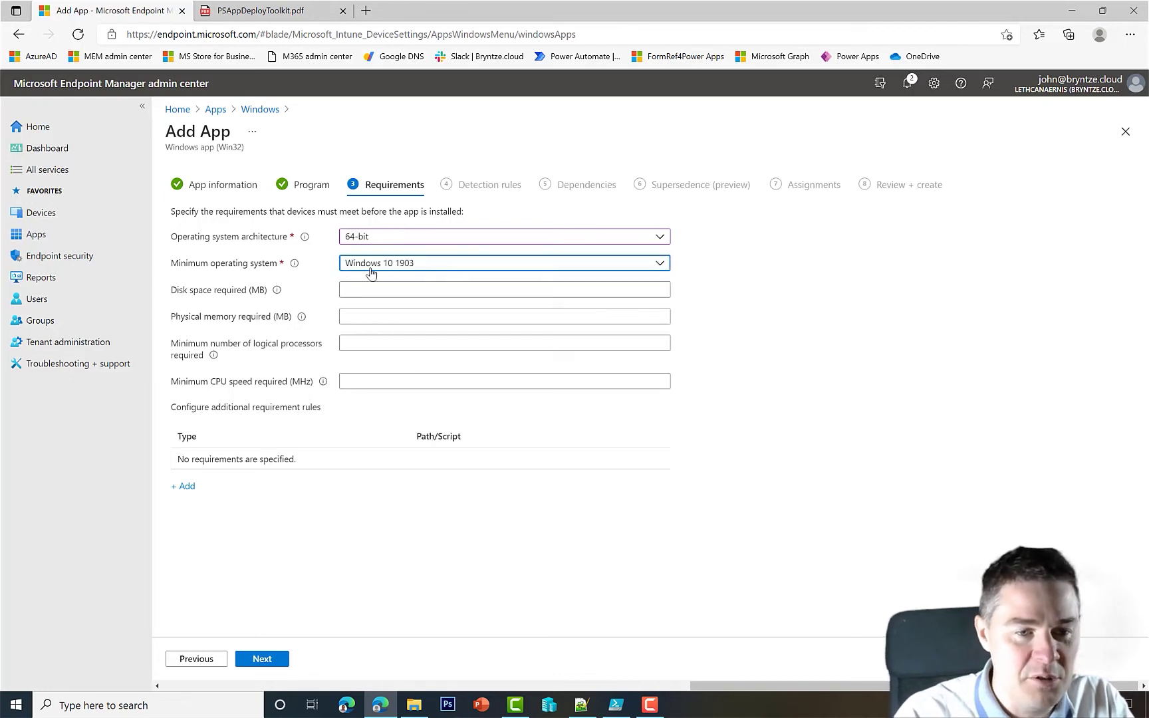
{"action": "left_click", "coordinate": [373, 294]}
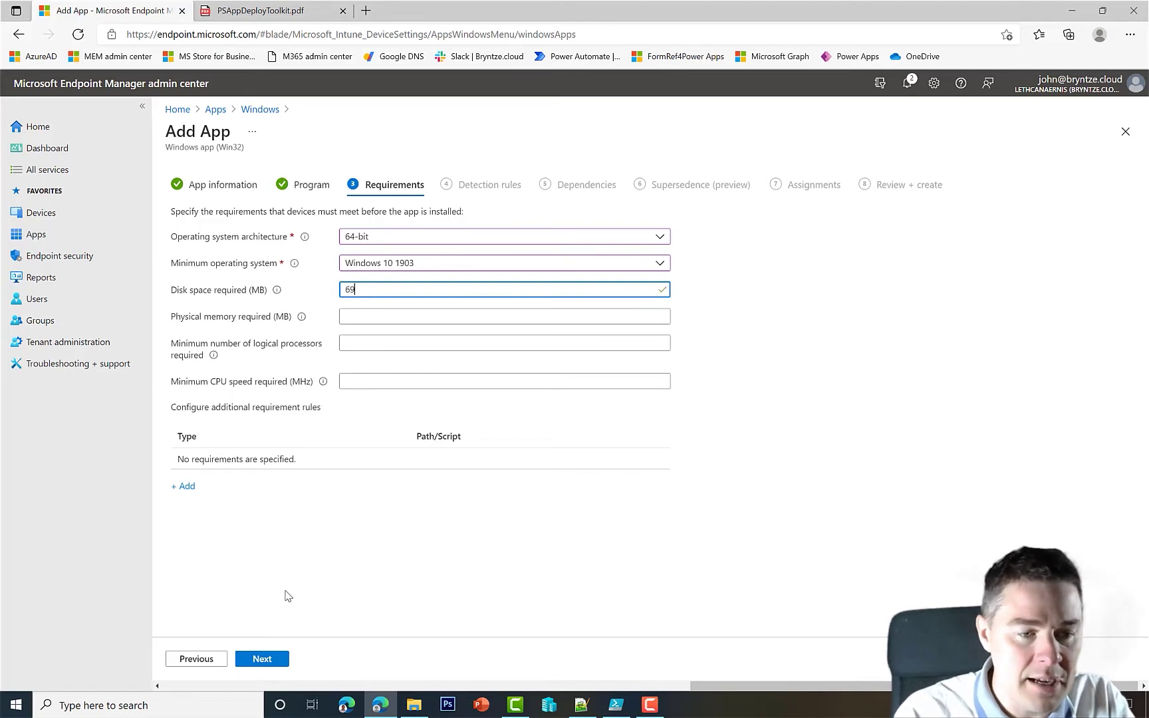
Manually configure a detection rule of type MSI using the auto-filled product code
{"action": "left_click", "coordinate": [263, 661]}
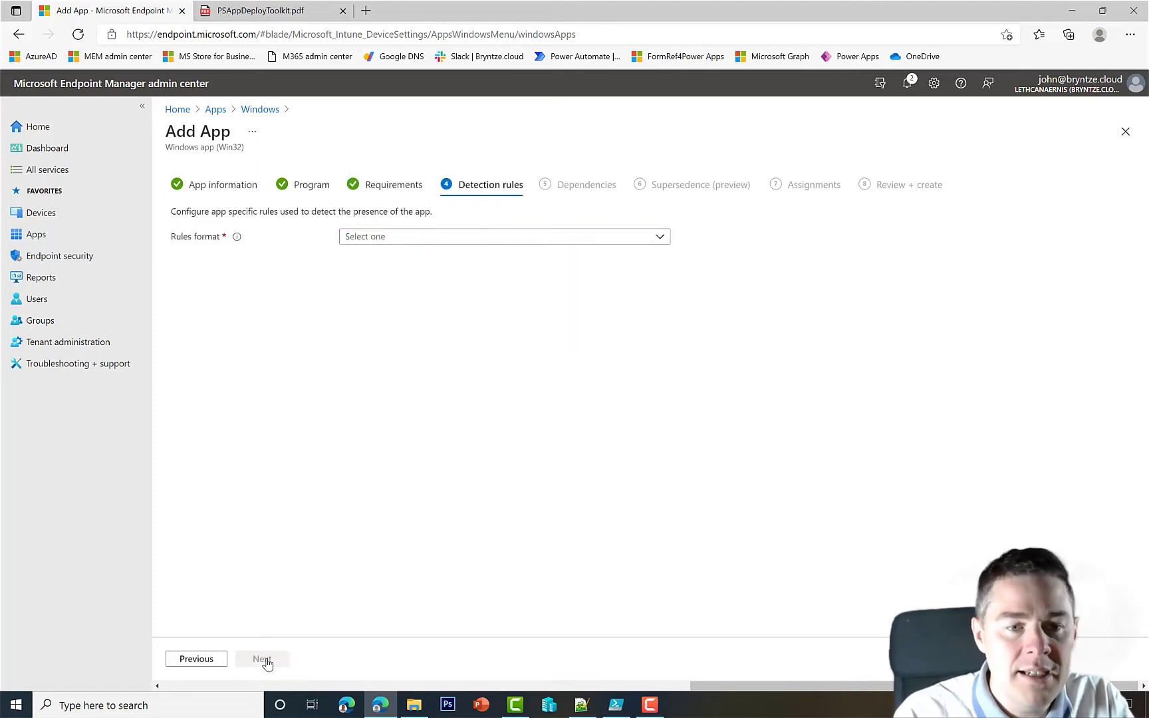
{"action": "left_click", "coordinate": [386, 245]}
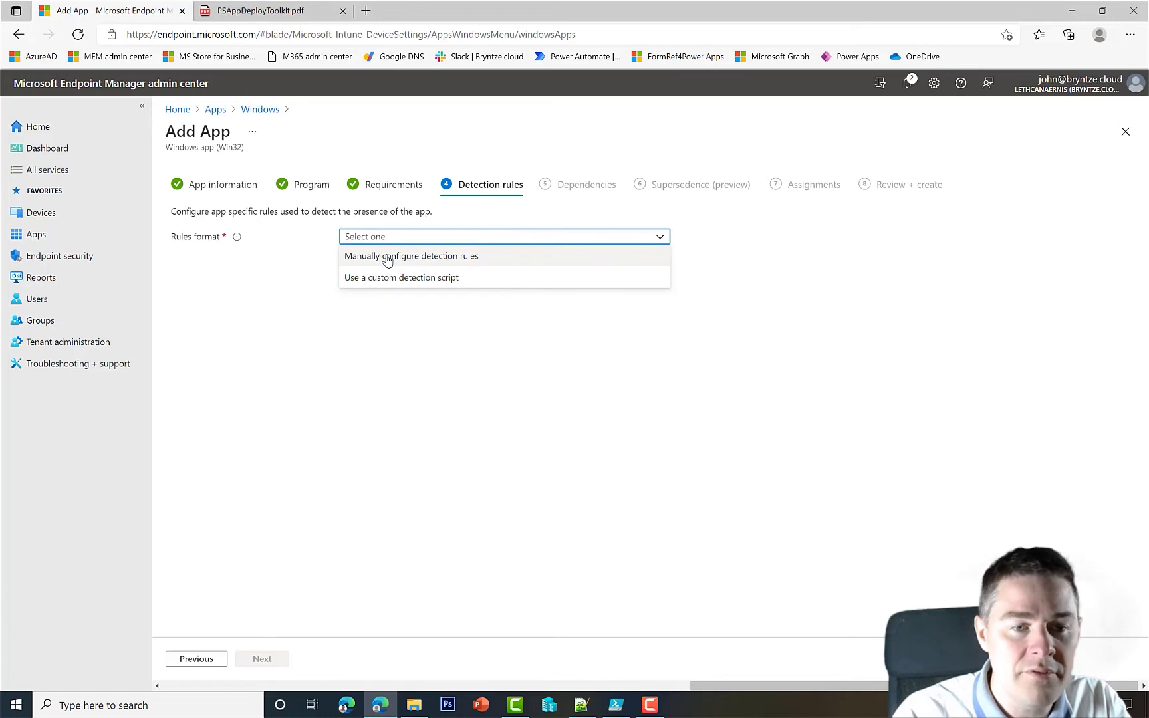
{"action": "left_click", "coordinate": [388, 260]}
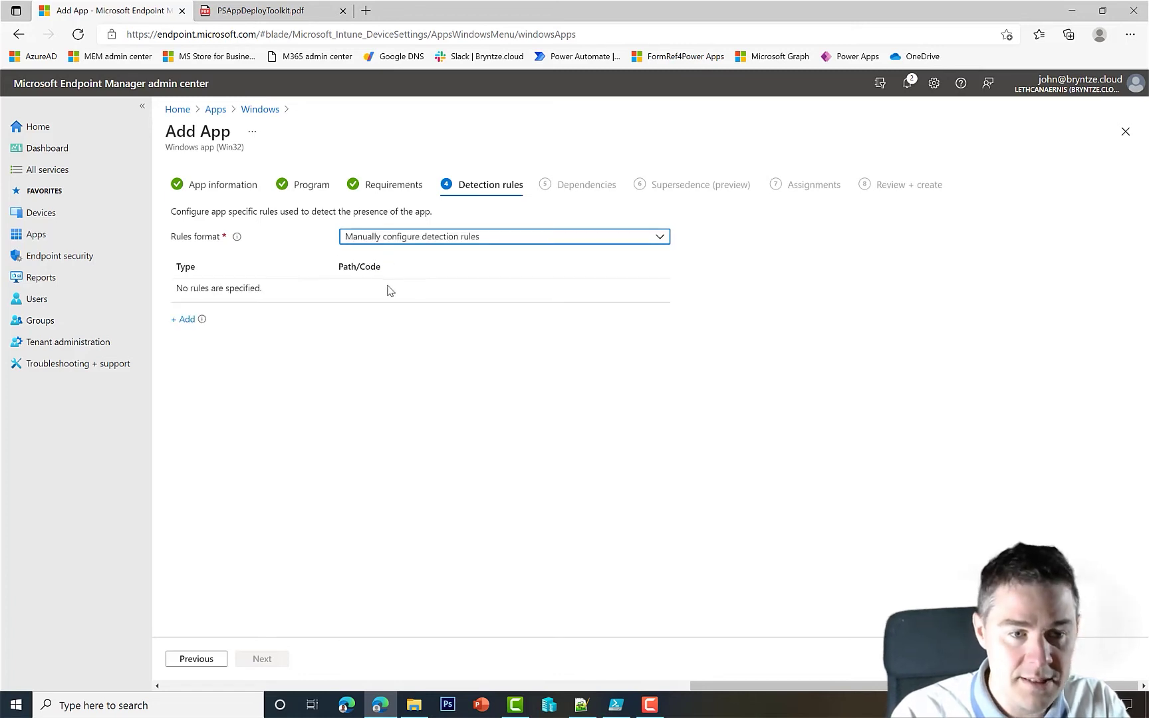
{"action": "left_click", "coordinate": [184, 320]}
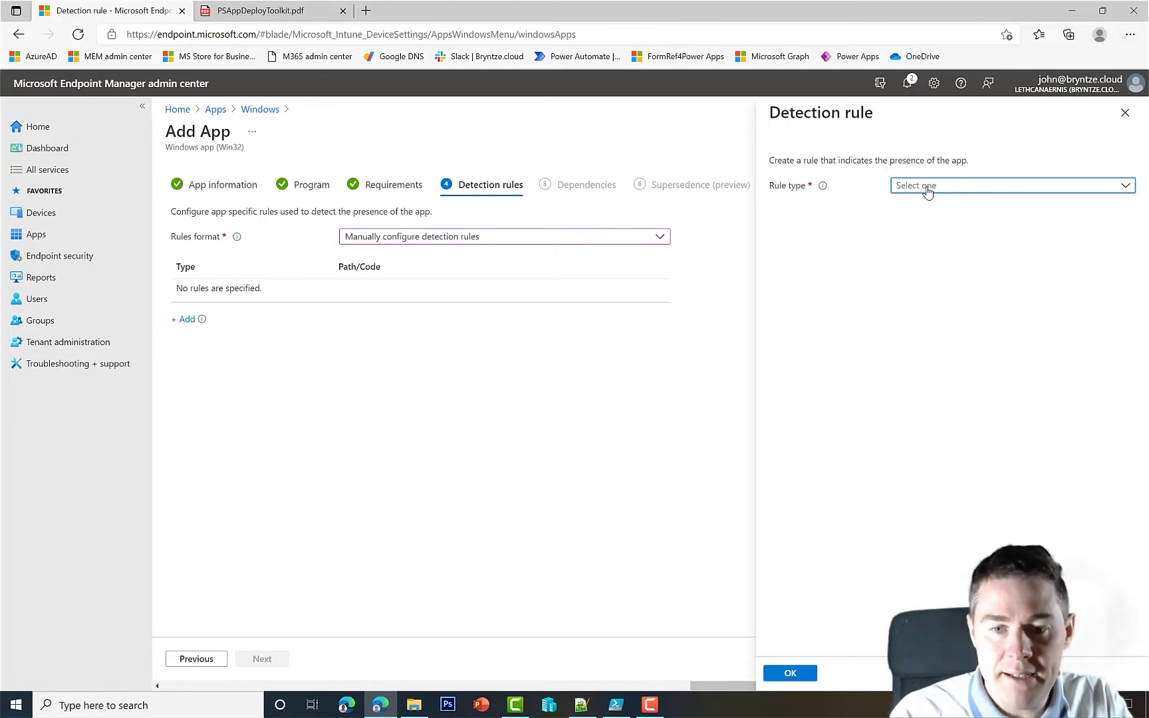
{"action": "left_click", "coordinate": [924, 186]}
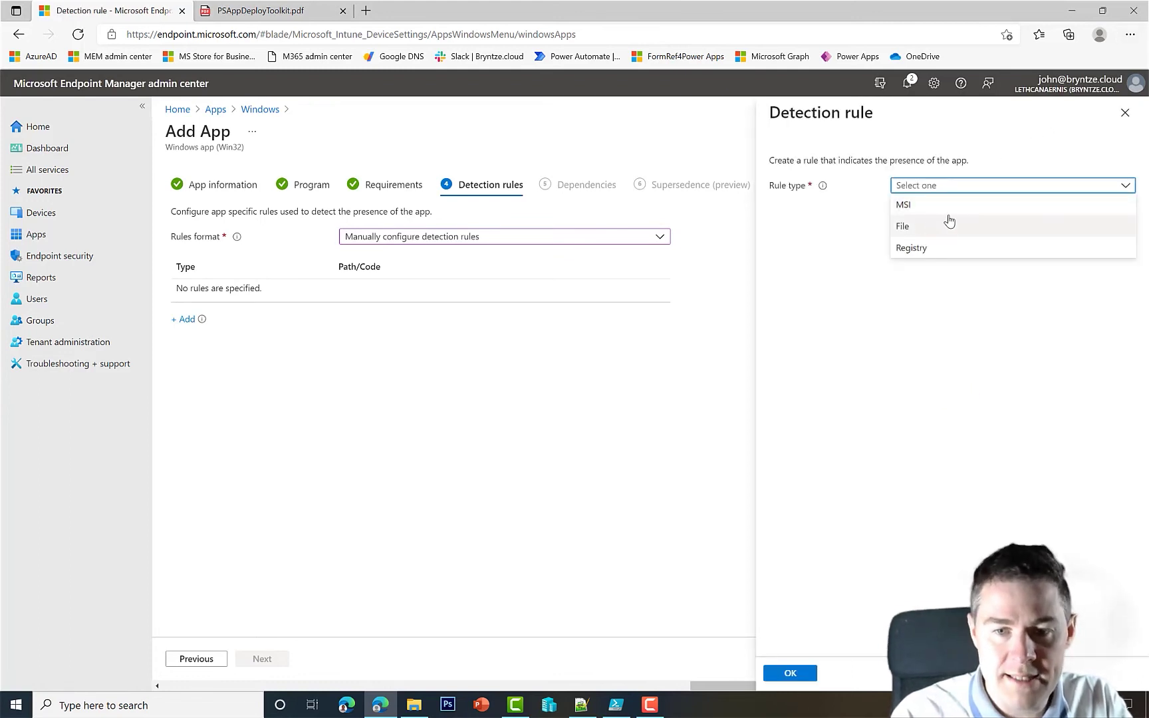
{"action": "left_click", "coordinate": [910, 207]}
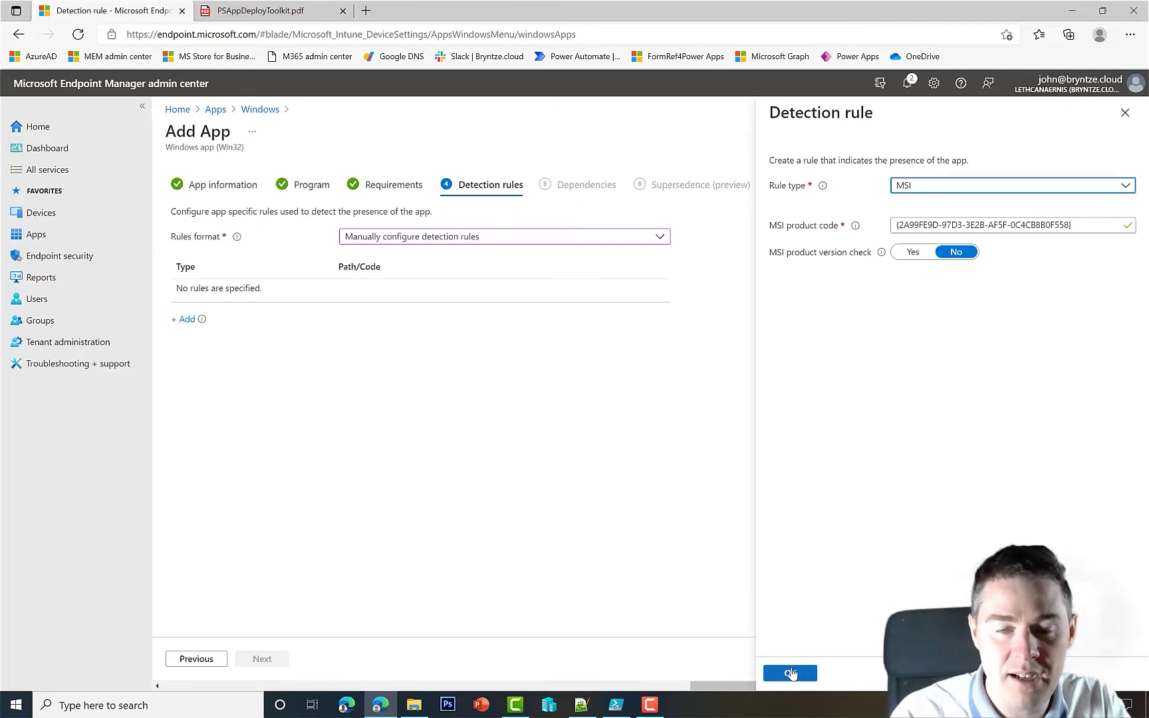
{"action": "left_click", "coordinate": [791, 673]}
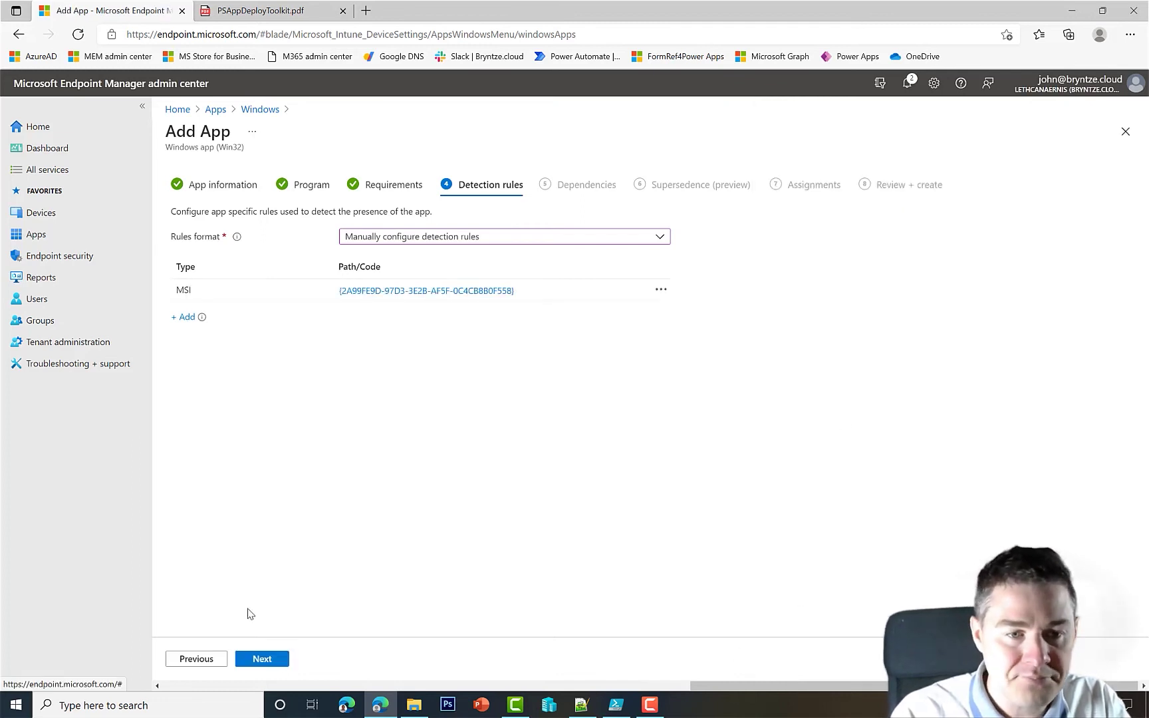
{"action": "left_click", "coordinate": [250, 658]}
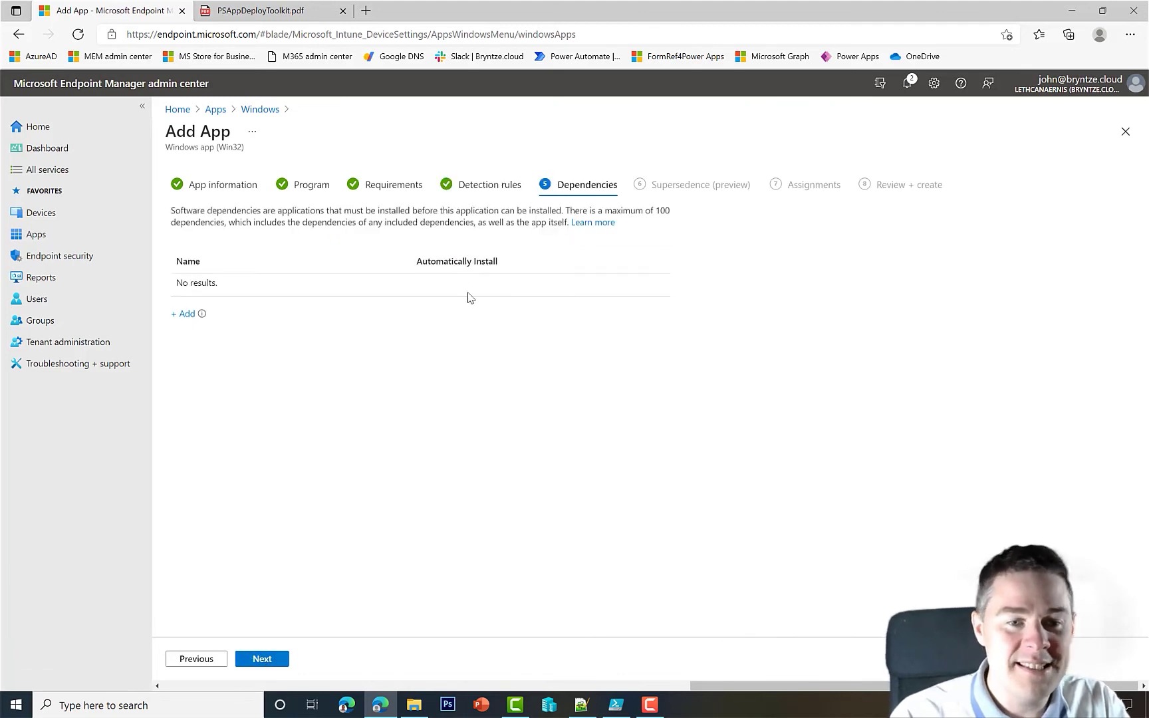
{"action": "left_click", "coordinate": [269, 661]}
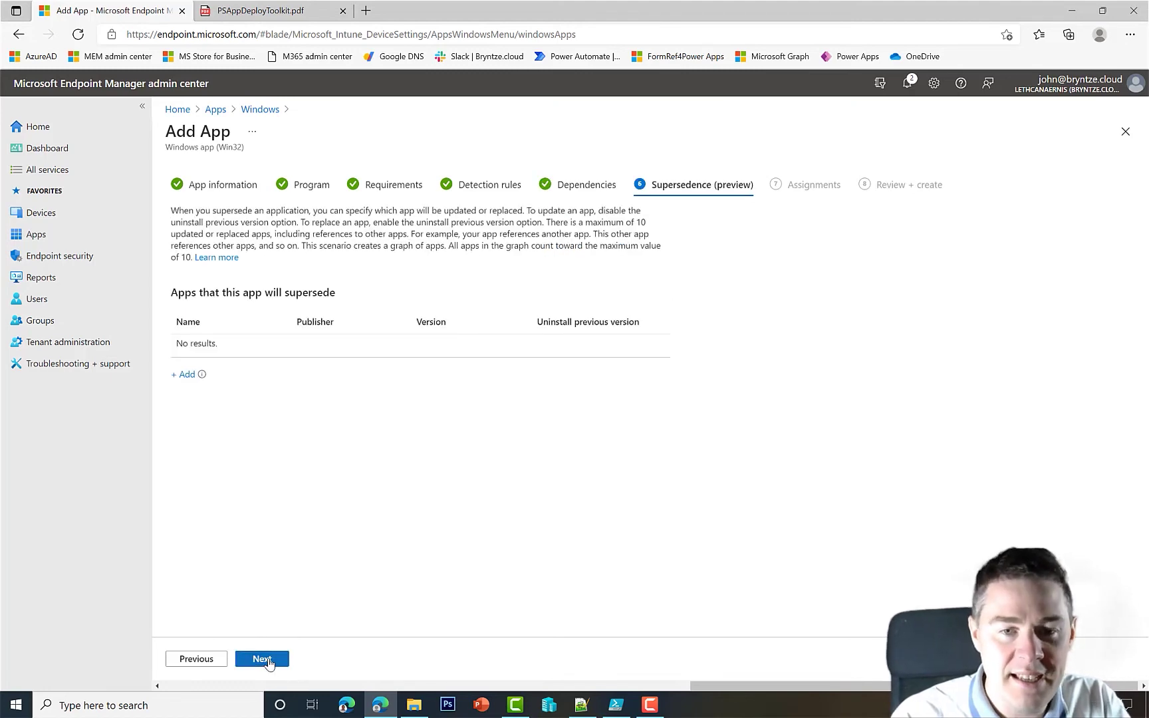
Add All users as an Available for enrolled devices assignment
{"action": "left_click", "coordinate": [269, 662]}
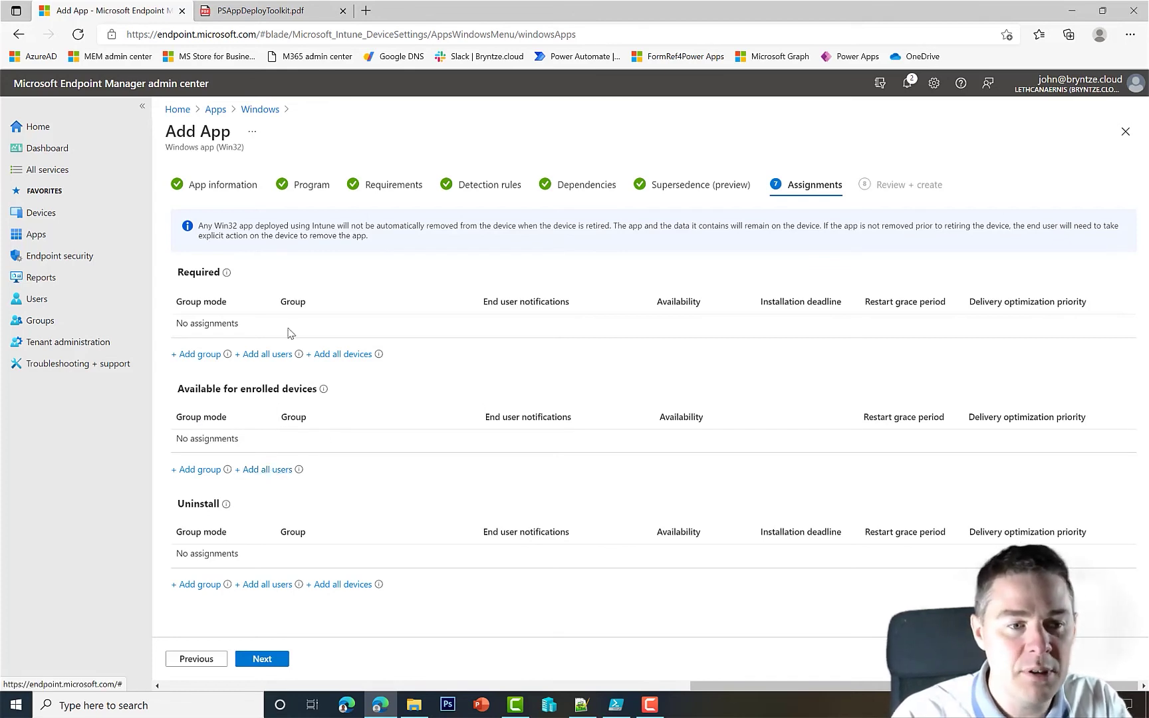
{"action": "left_click_drag", "start_coordinate": [178, 274], "coordinate": [208, 272]}
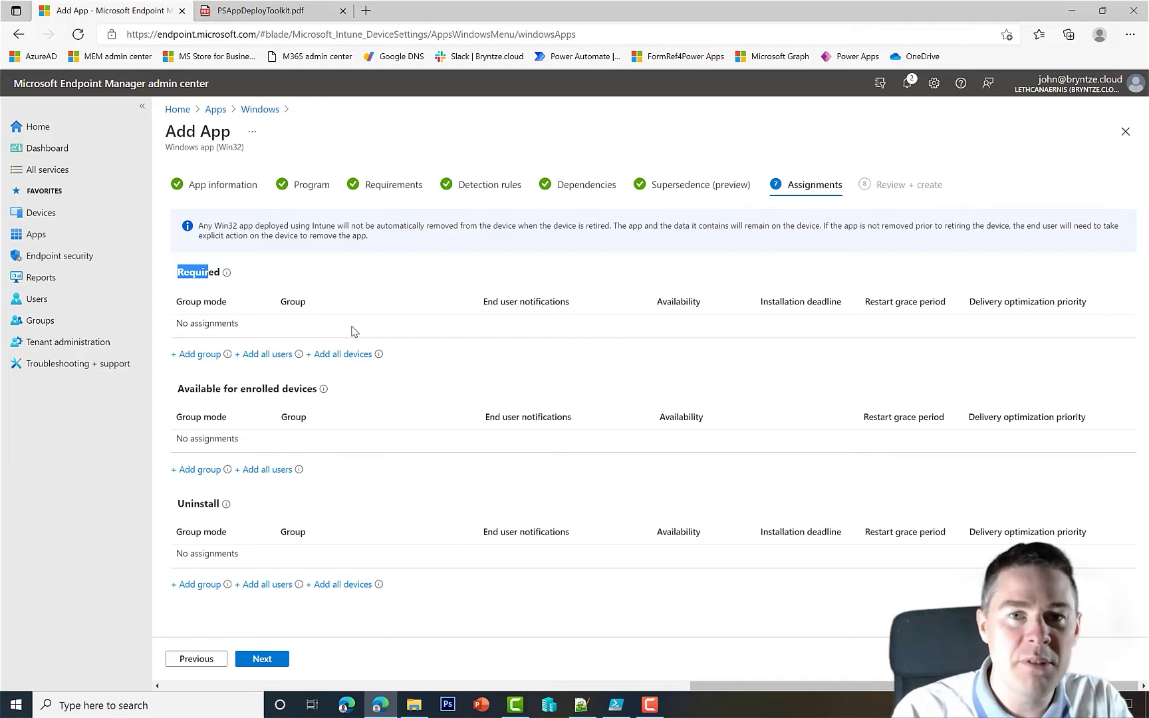
{"action": "left_click", "coordinate": [263, 476]}
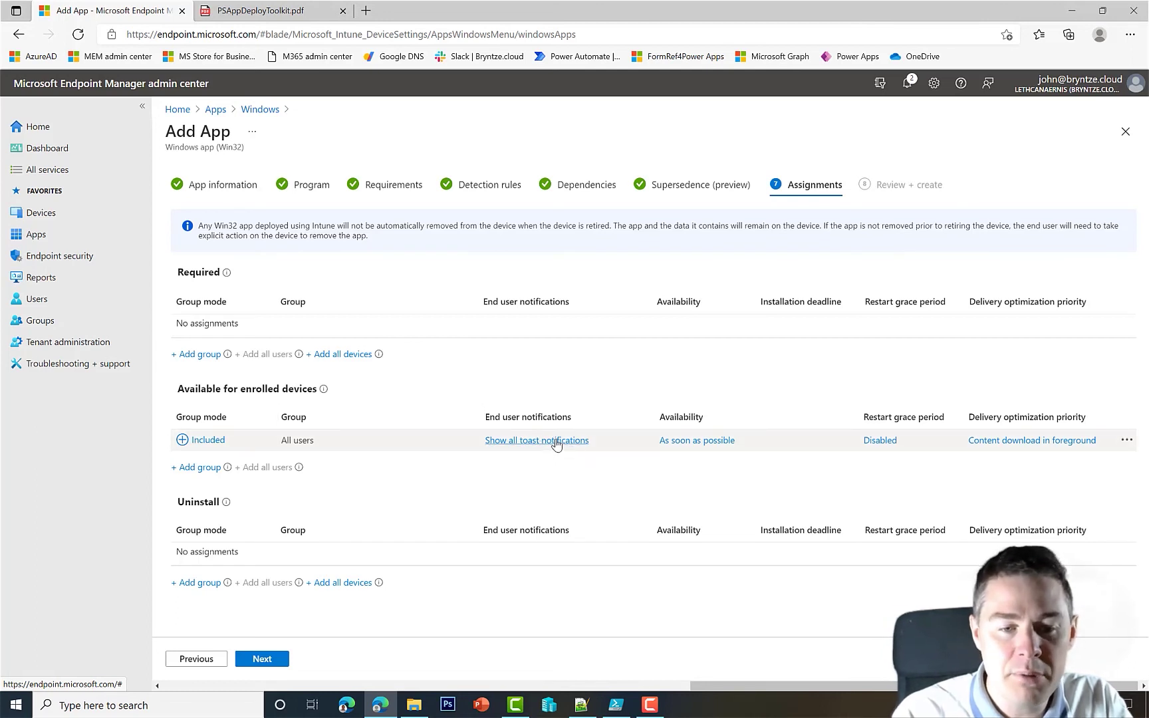
Set the All users assignment's end user notifications to Hide all toast notifications
{"action": "left_click", "coordinate": [557, 442]}
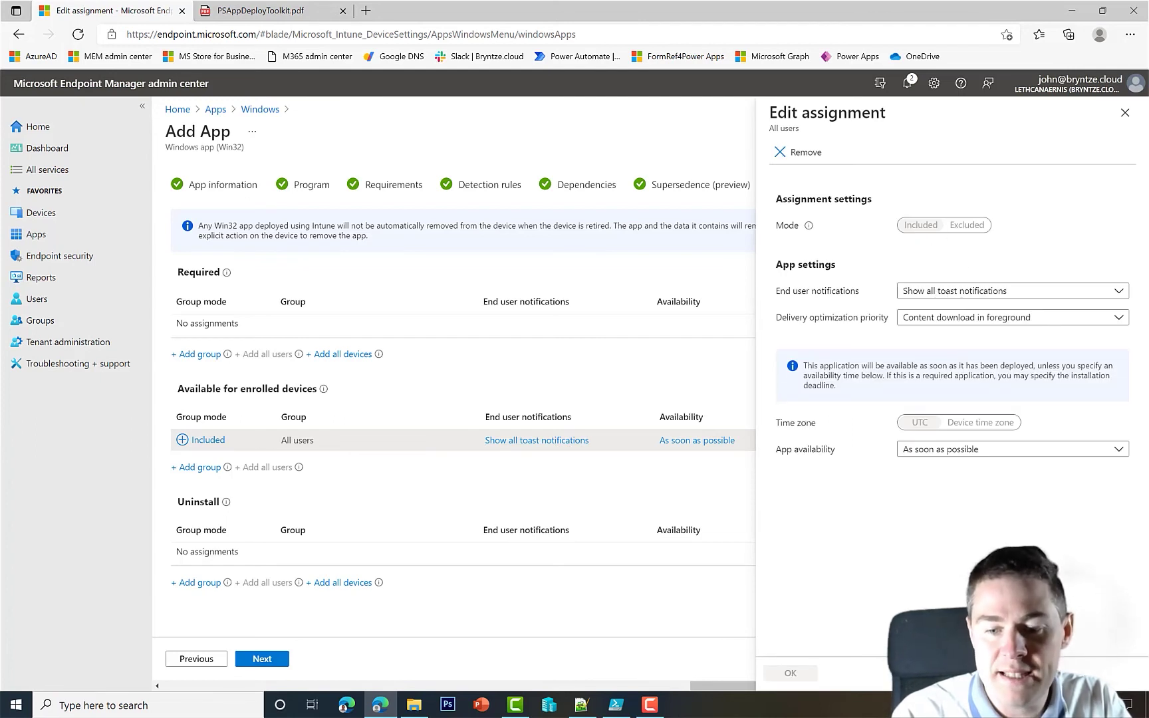
{"action": "left_click", "coordinate": [921, 297]}
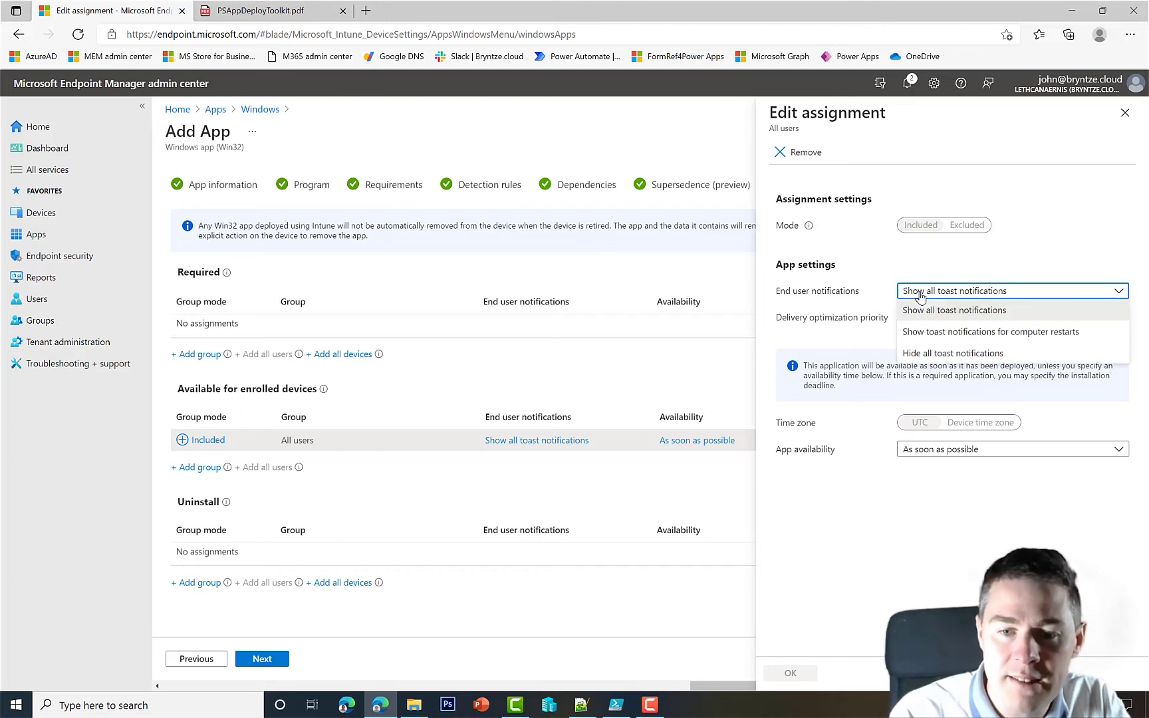
{"action": "left_click", "coordinate": [921, 354]}
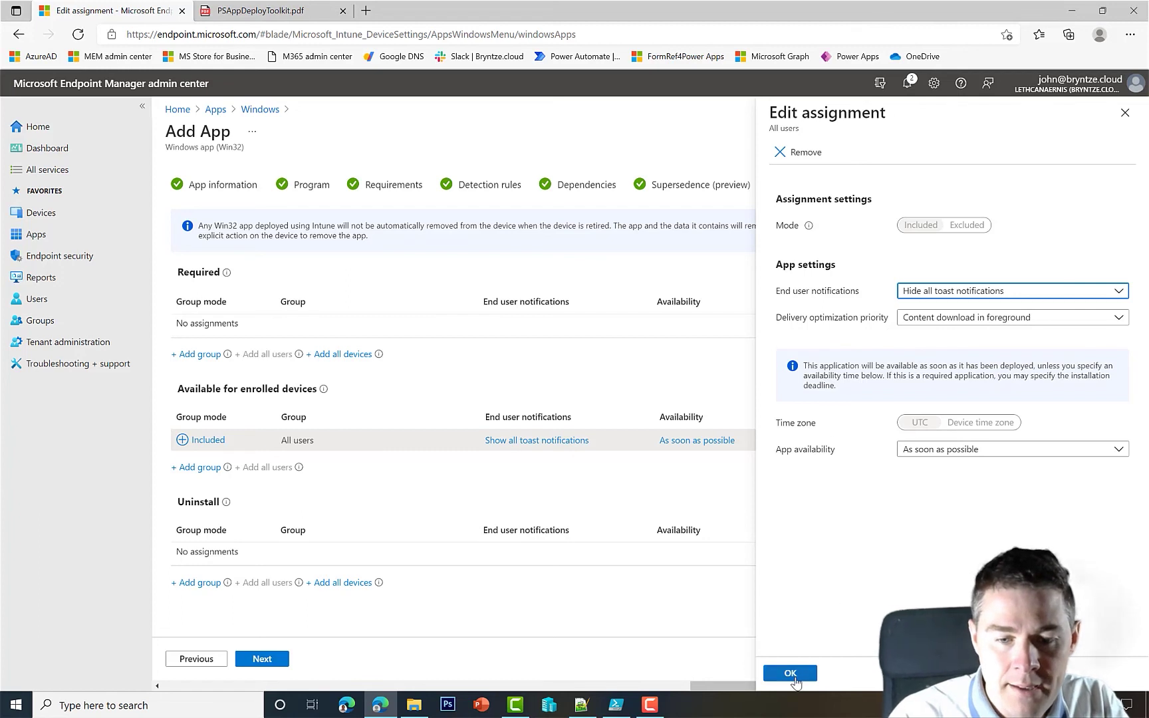
{"action": "left_click", "coordinate": [942, 320]}
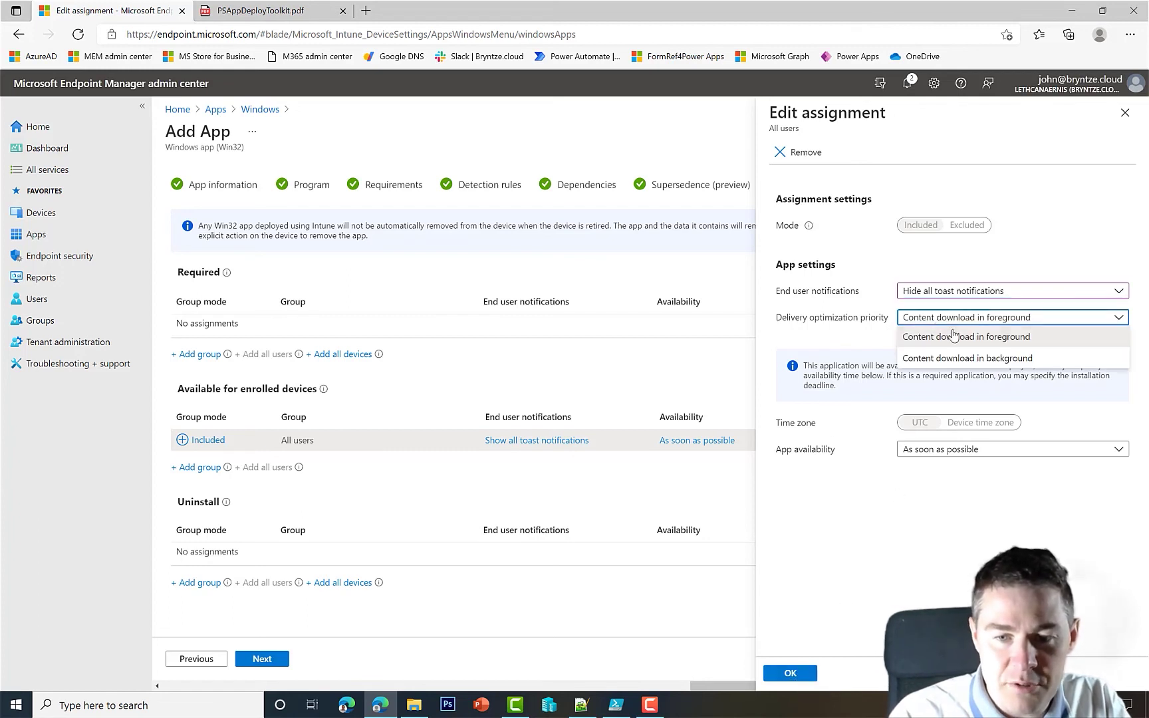
{"action": "left_click", "coordinate": [863, 324]}
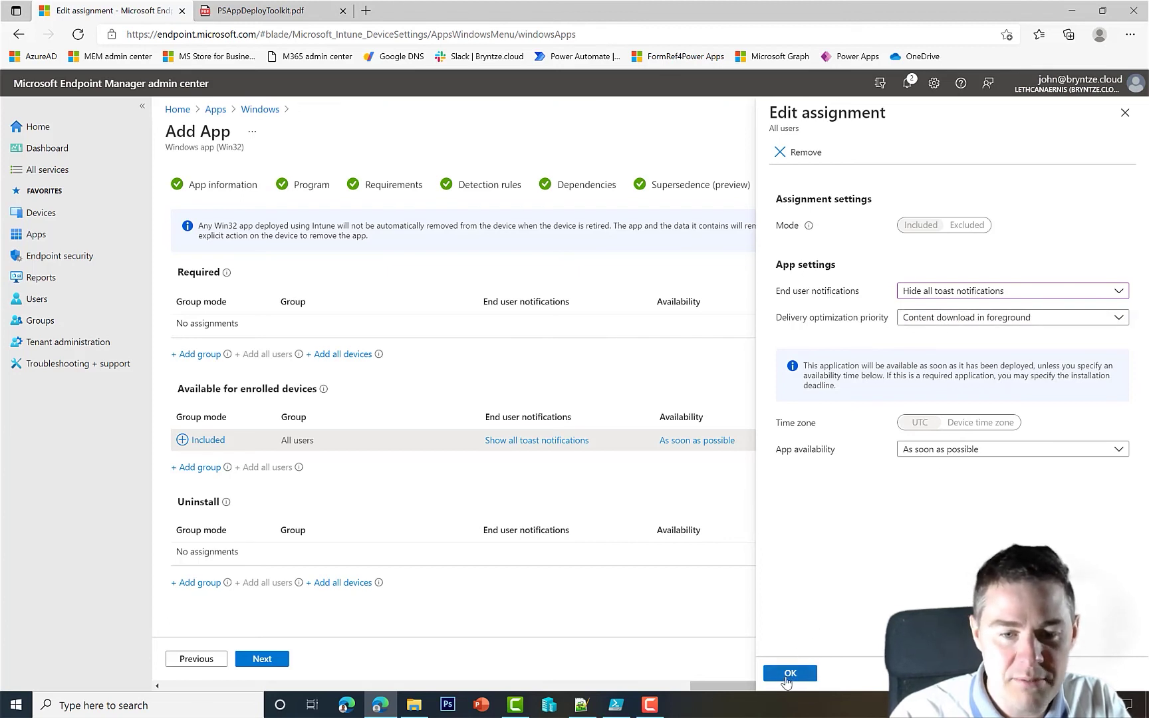
{"action": "left_click", "coordinate": [789, 674]}
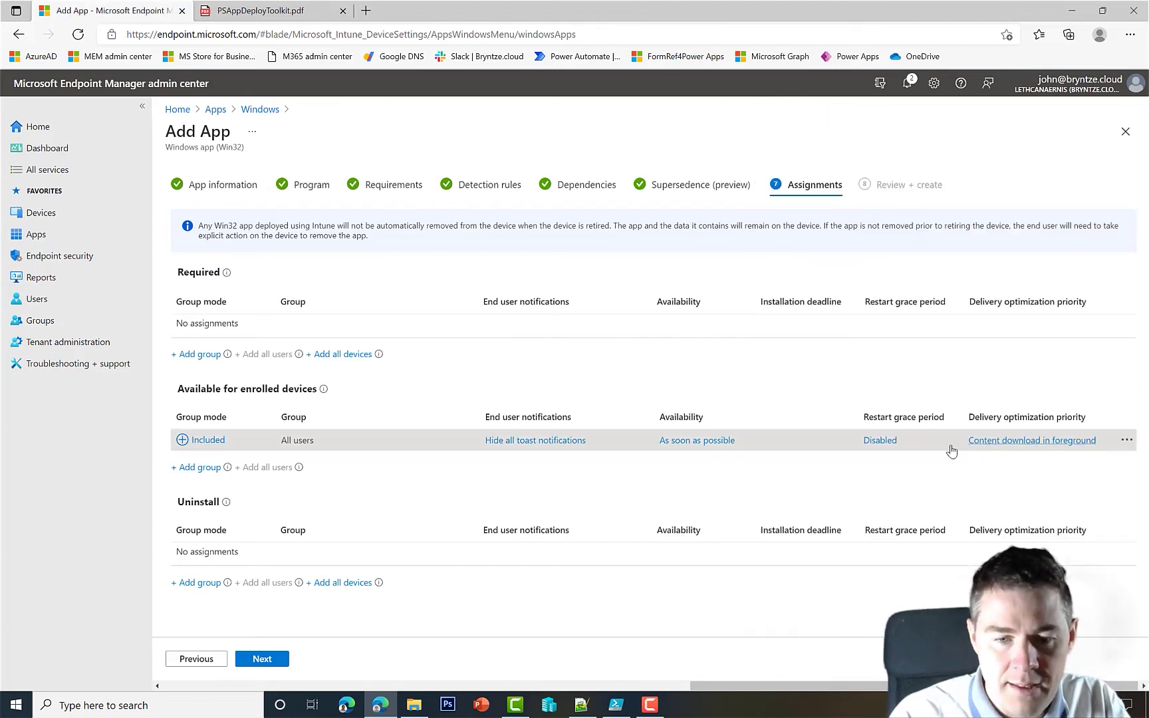
Review the Chrome app's summary and install command, with the browser page zoomed in
{"action": "left_click", "coordinate": [270, 667]}
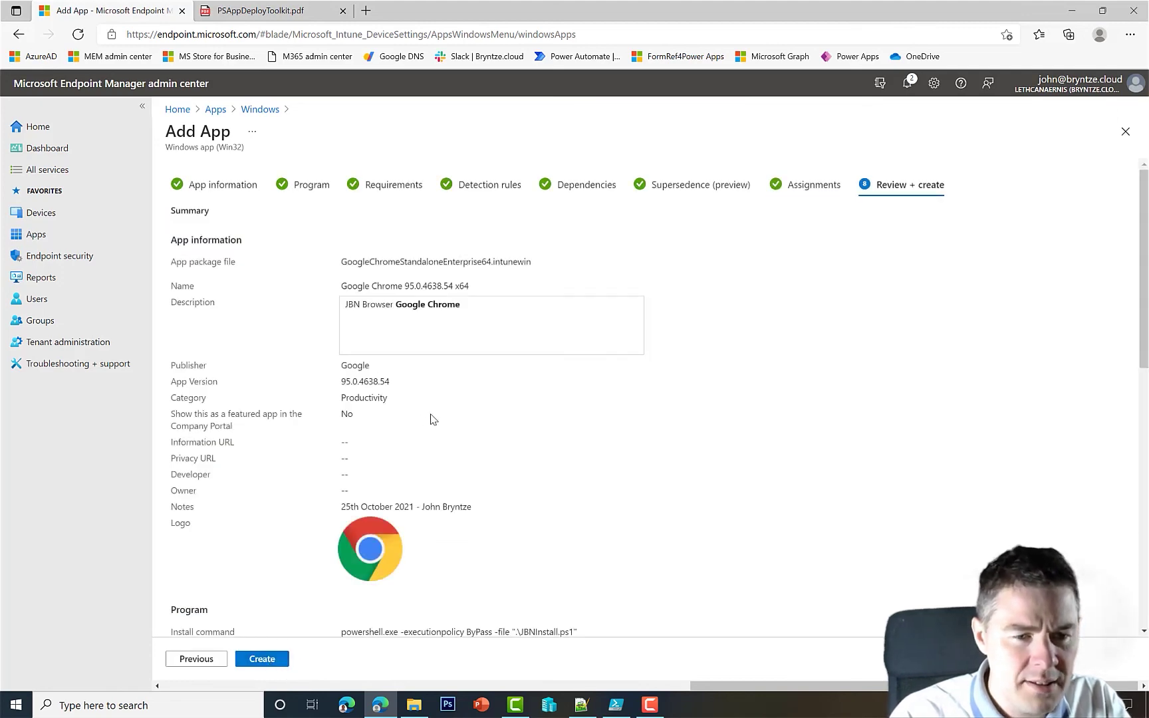
{"action": "scroll", "coordinate": [429, 418], "scroll_direction": "down", "scroll_amount": 3}
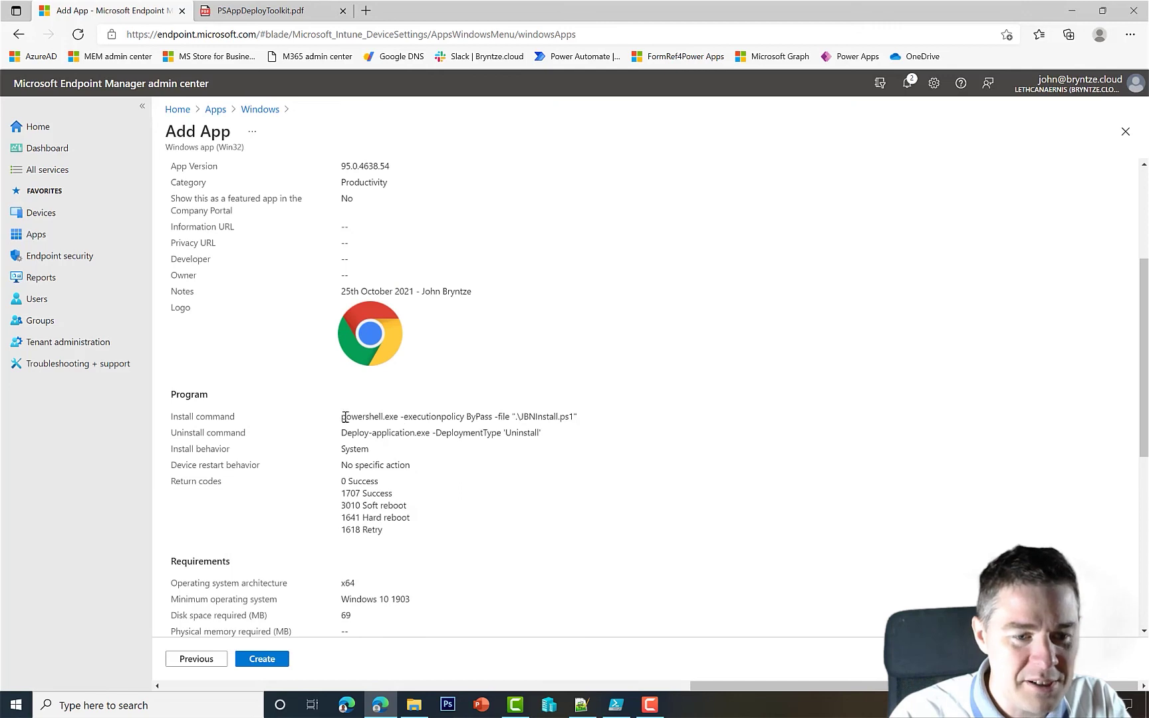
{"action": "left_click_drag", "start_coordinate": [356, 417], "coordinate": [525, 414]}
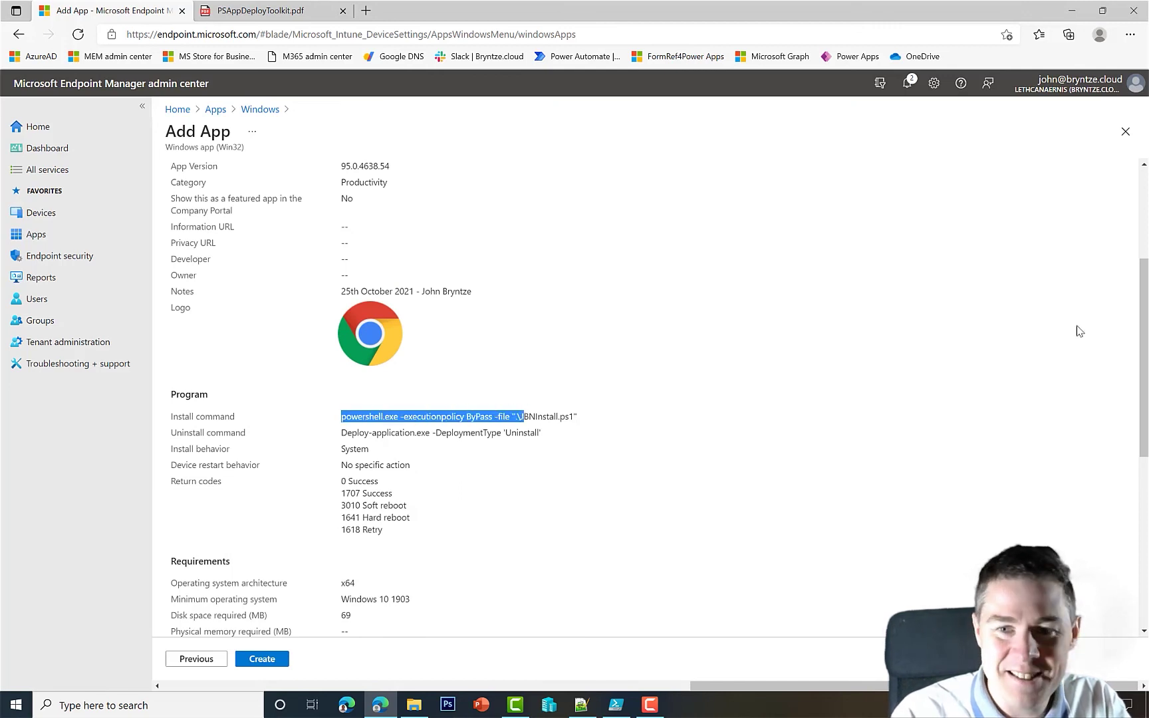
{"action": "left_click", "coordinate": [1134, 292]}
{"action": "left_click", "coordinate": [1130, 34]}
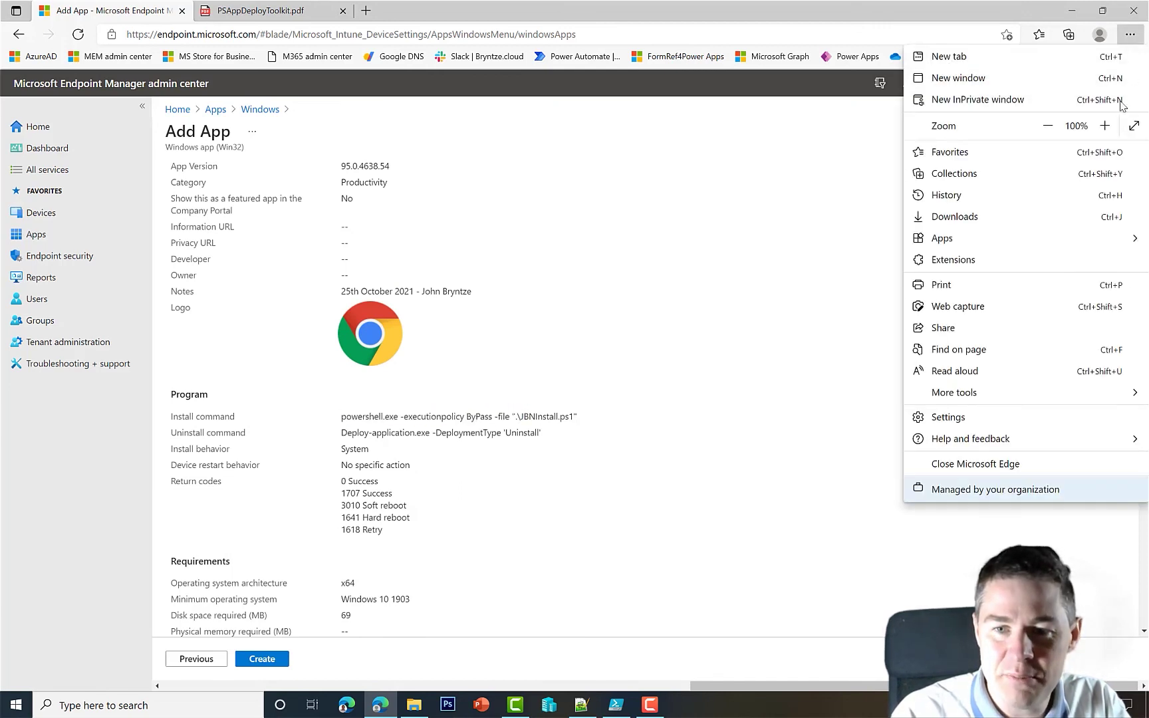
{"action": "left_click", "coordinate": [1104, 126]}
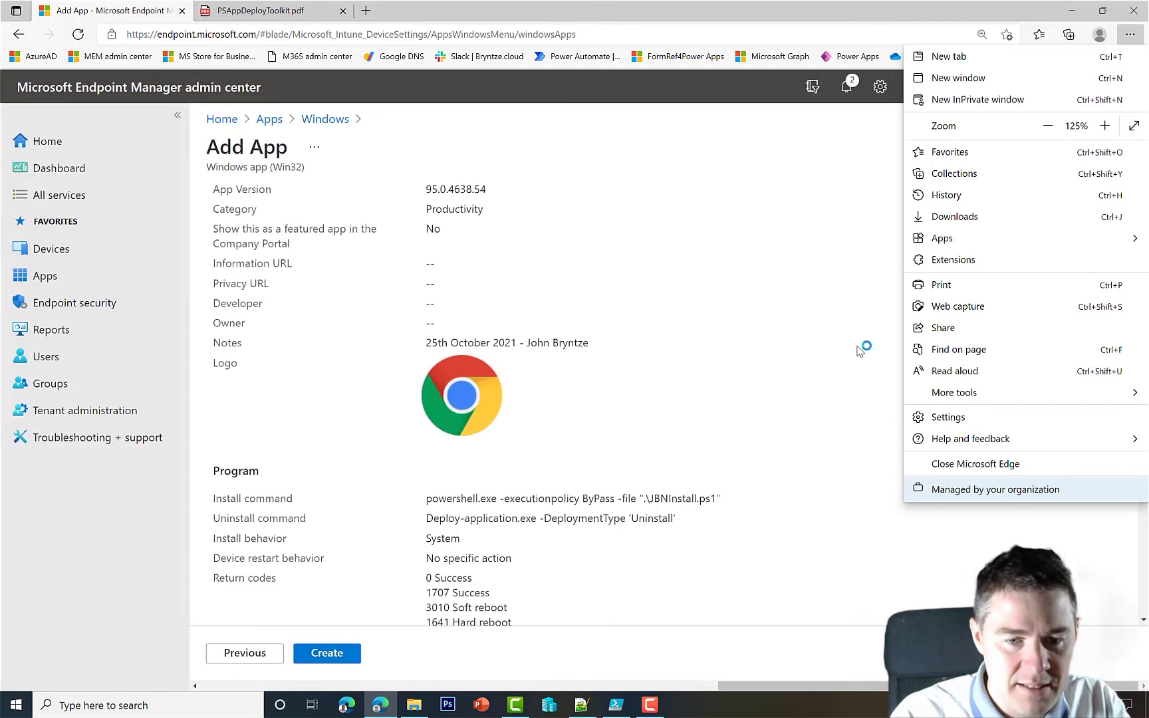
{"action": "left_click", "coordinate": [853, 359]}
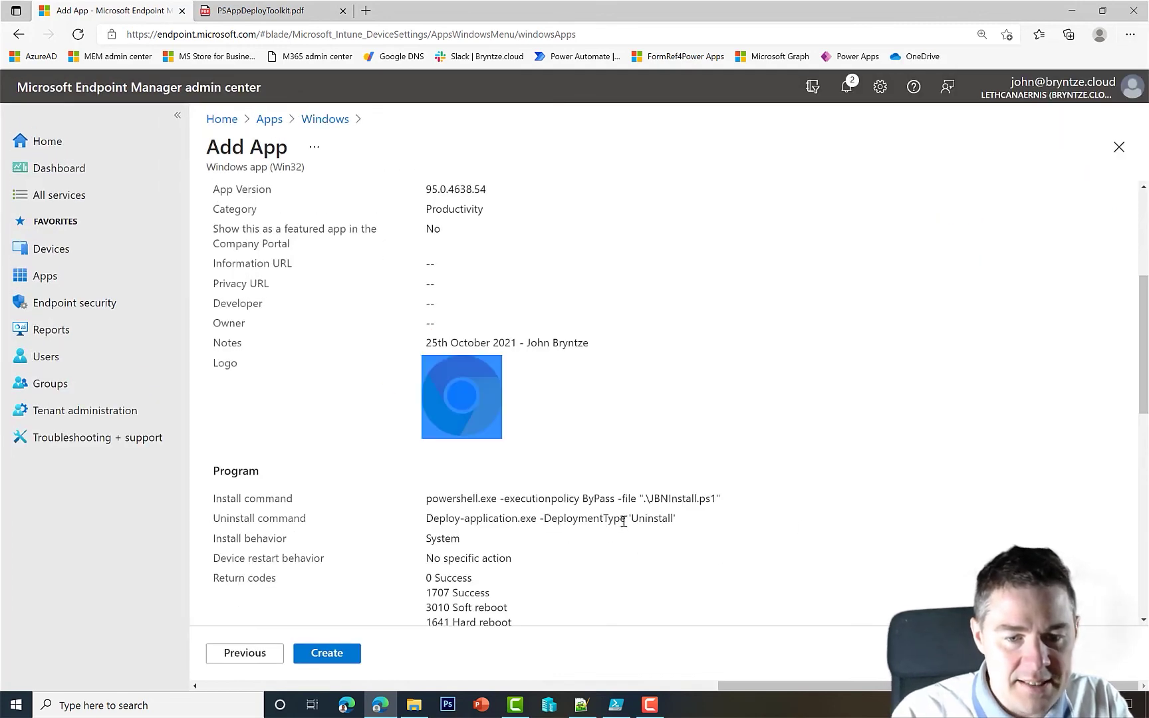
{"action": "scroll", "coordinate": [652, 540], "scroll_direction": "down", "scroll_amount": 3}
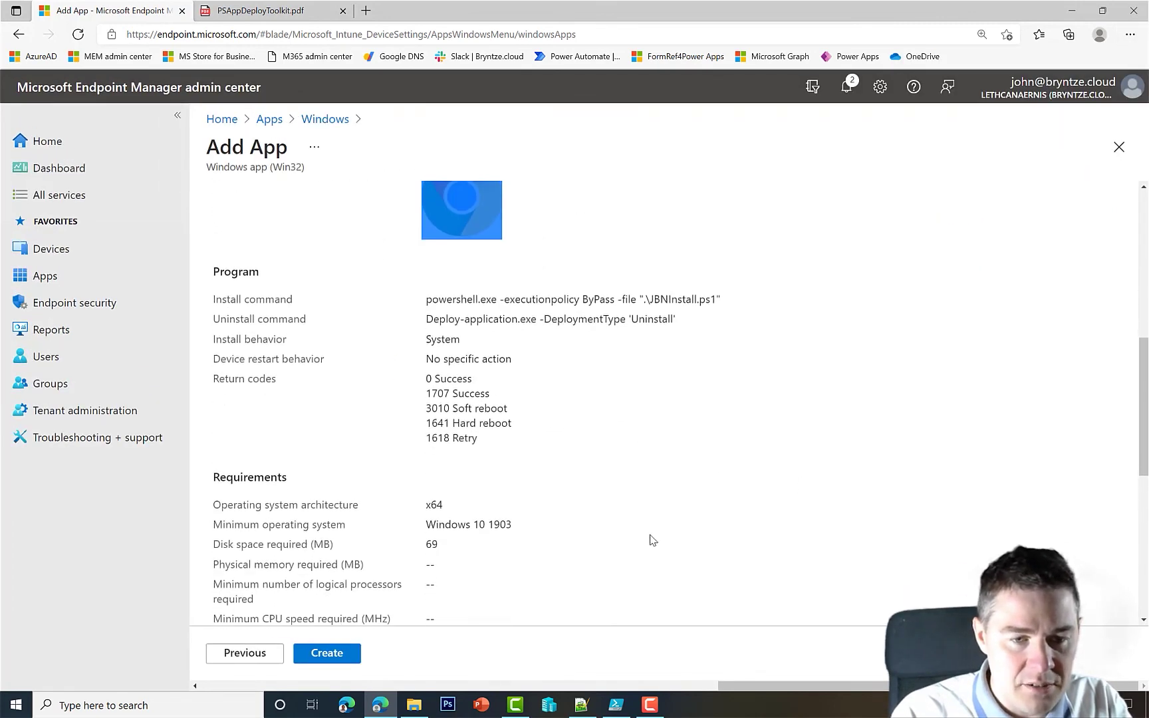
{"action": "scroll", "coordinate": [523, 524], "scroll_direction": "down", "scroll_amount": 4}
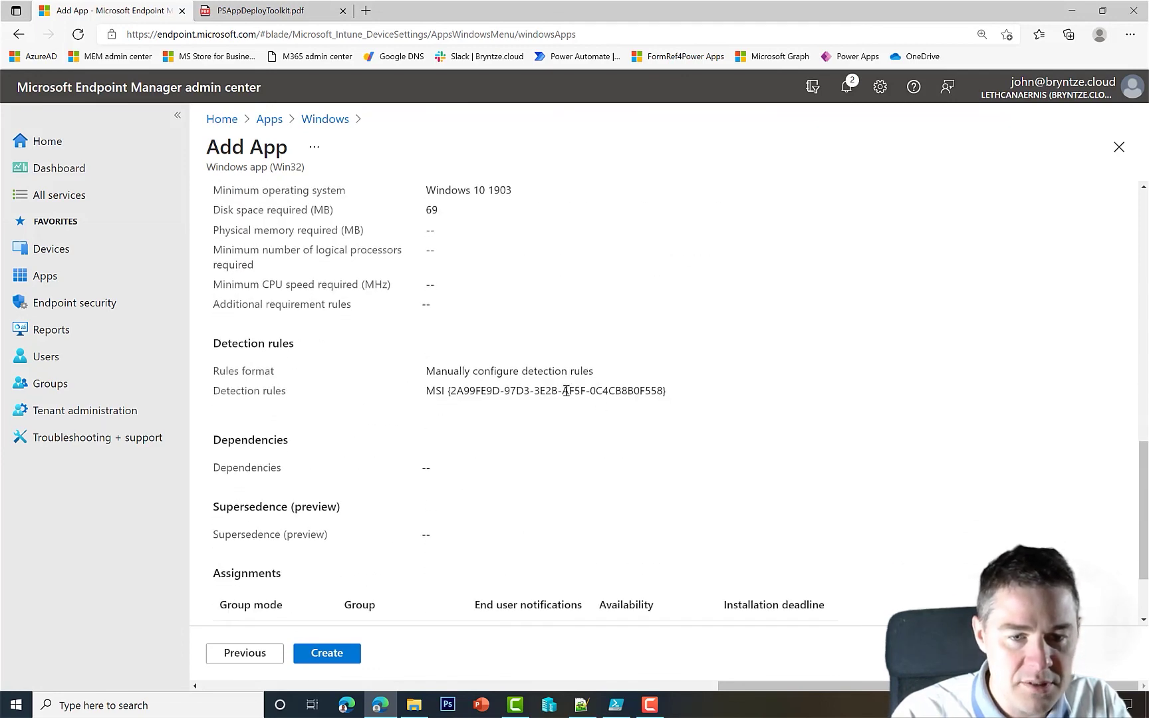
{"action": "scroll", "coordinate": [609, 457], "scroll_direction": "down", "scroll_amount": 2}
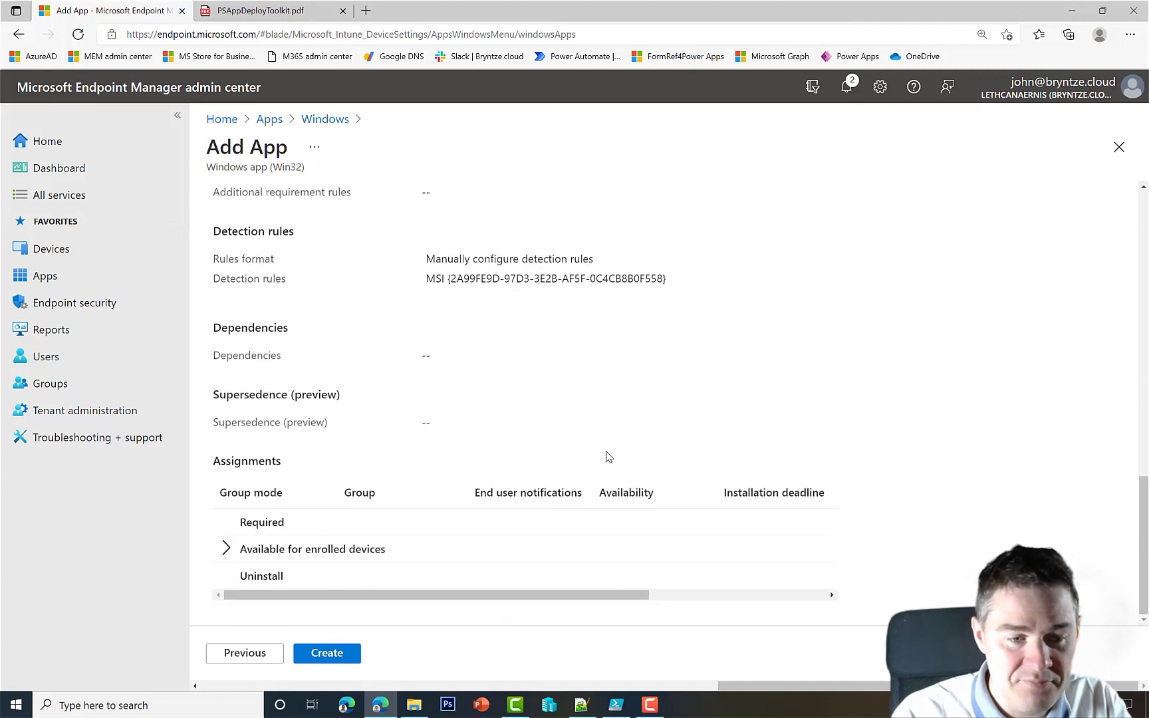
Create the Google Chrome 95.0.4638.54 x64 app and check its Properties page settings
{"action": "left_click", "coordinate": [333, 655]}
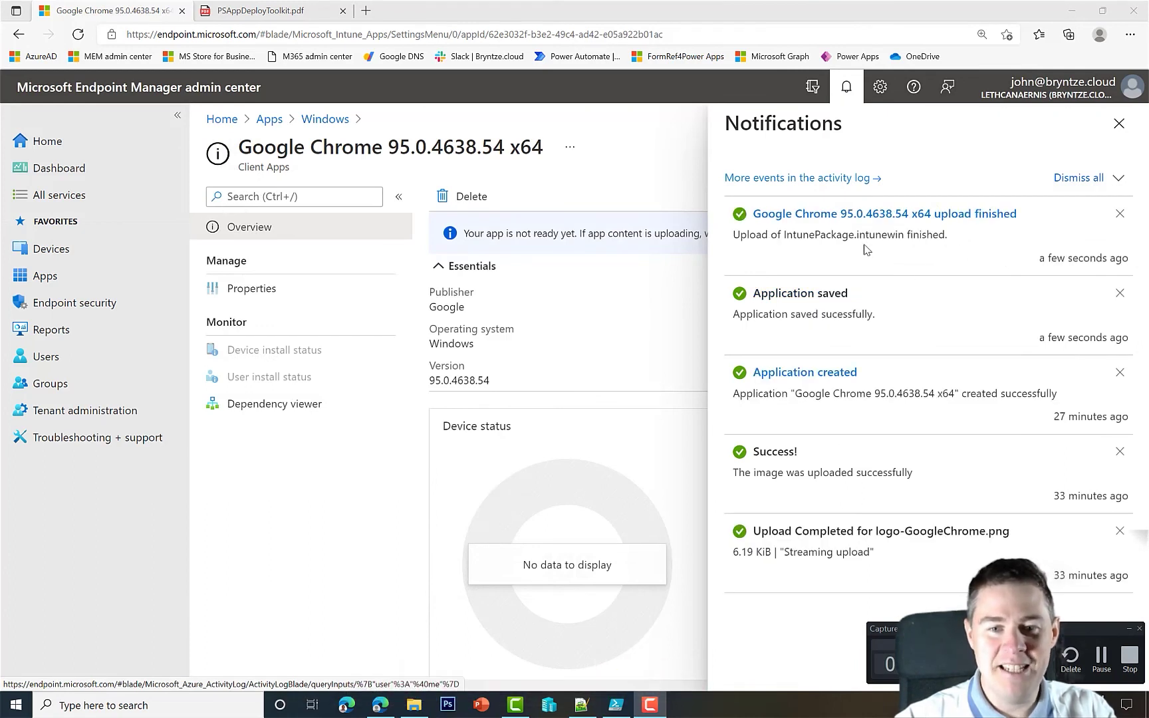
{"action": "left_click", "coordinate": [1120, 125]}
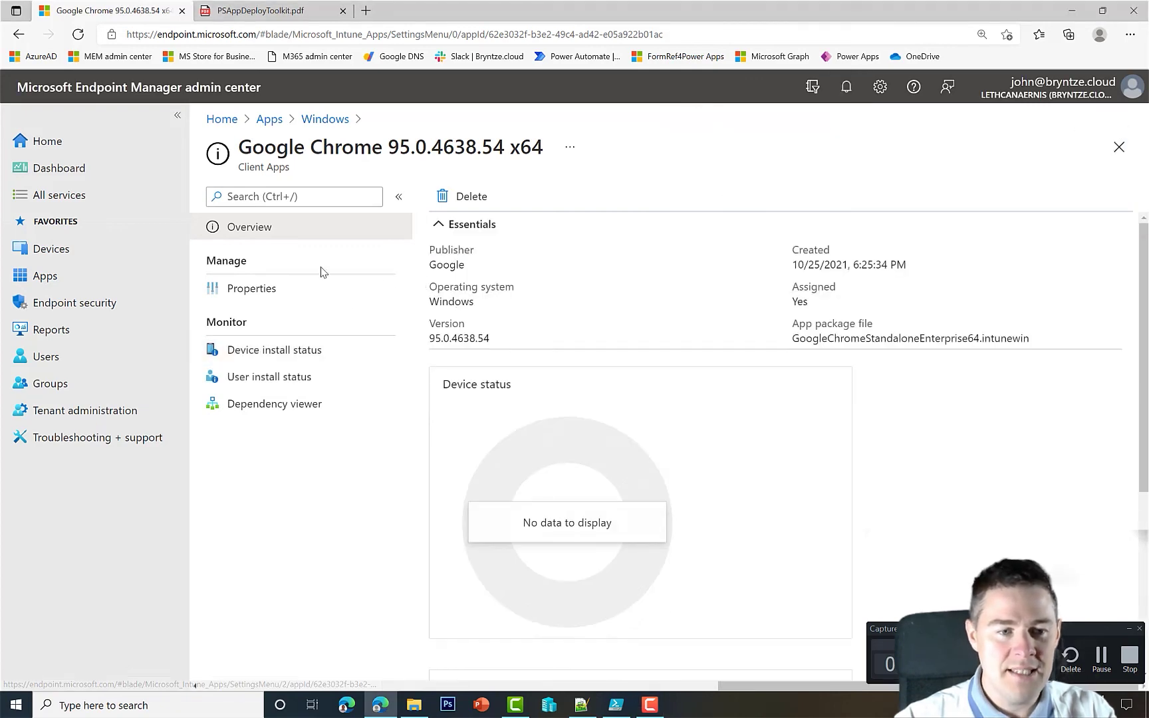
{"action": "left_click", "coordinate": [252, 288]}
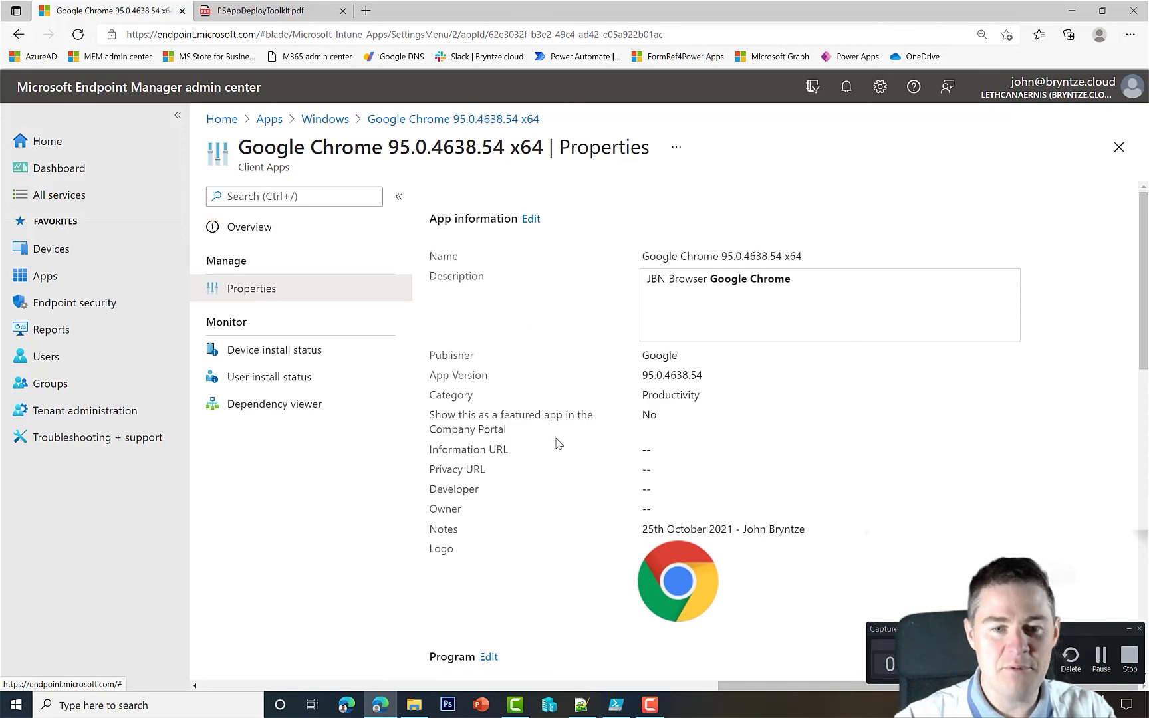
{"action": "scroll", "coordinate": [557, 444], "scroll_direction": "down", "scroll_amount": 6}
{"action": "scroll", "coordinate": [557, 444], "scroll_direction": "up", "scroll_amount": 6}
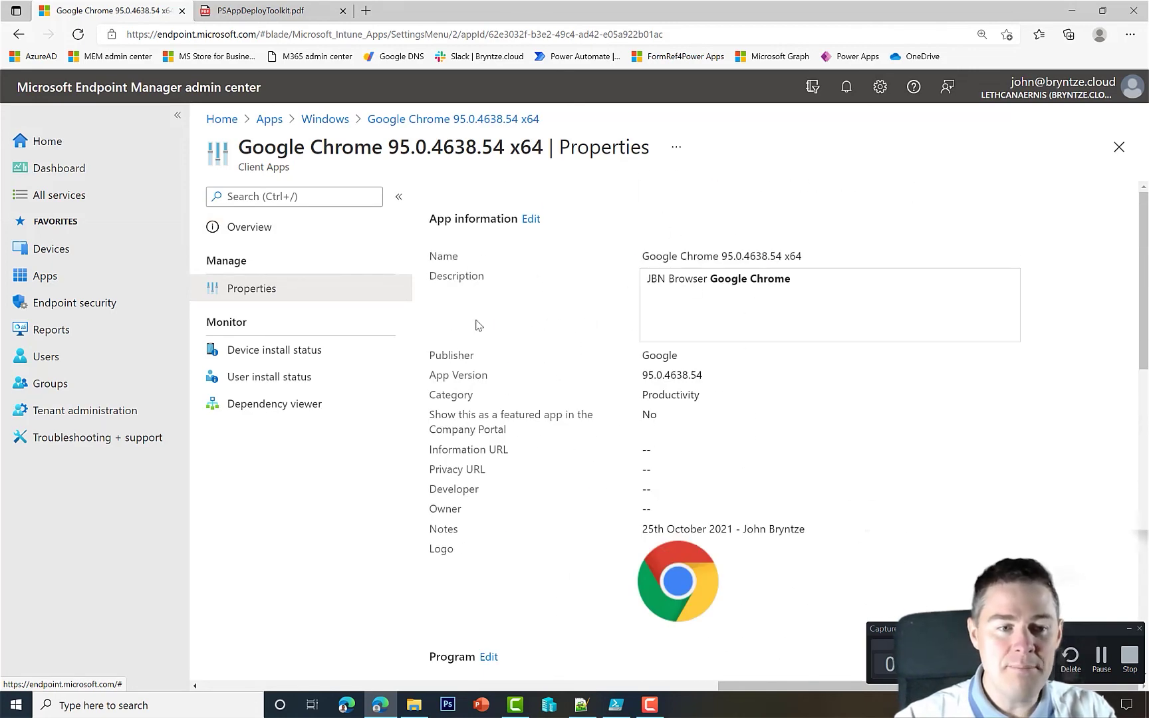
{"action": "scroll", "coordinate": [536, 457], "scroll_direction": "down", "scroll_amount": 12}
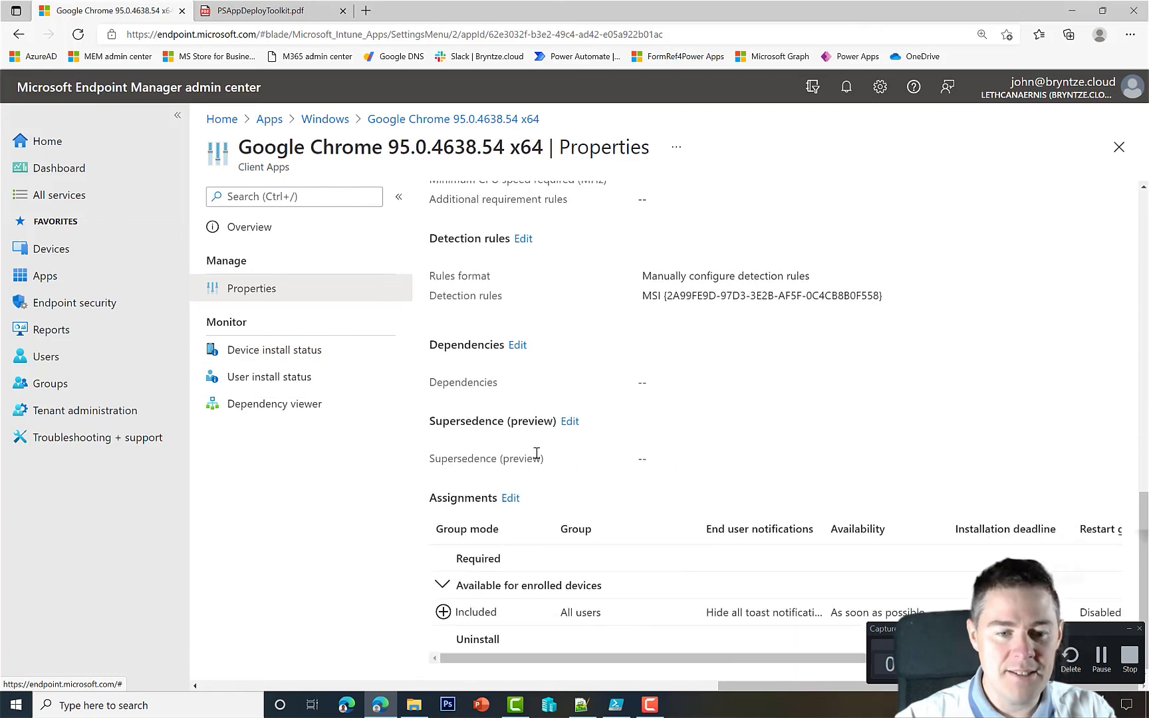